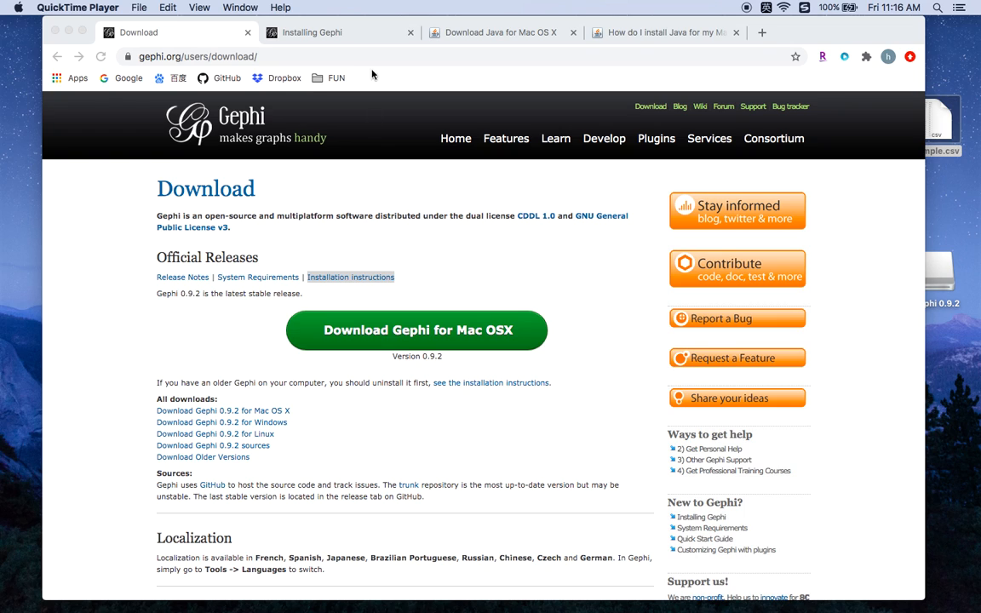
Review the Gephi installation page, the Java for Mac OS X download page and the Java installation help for Mac
left_click(341, 34)
left_click(341, 34)
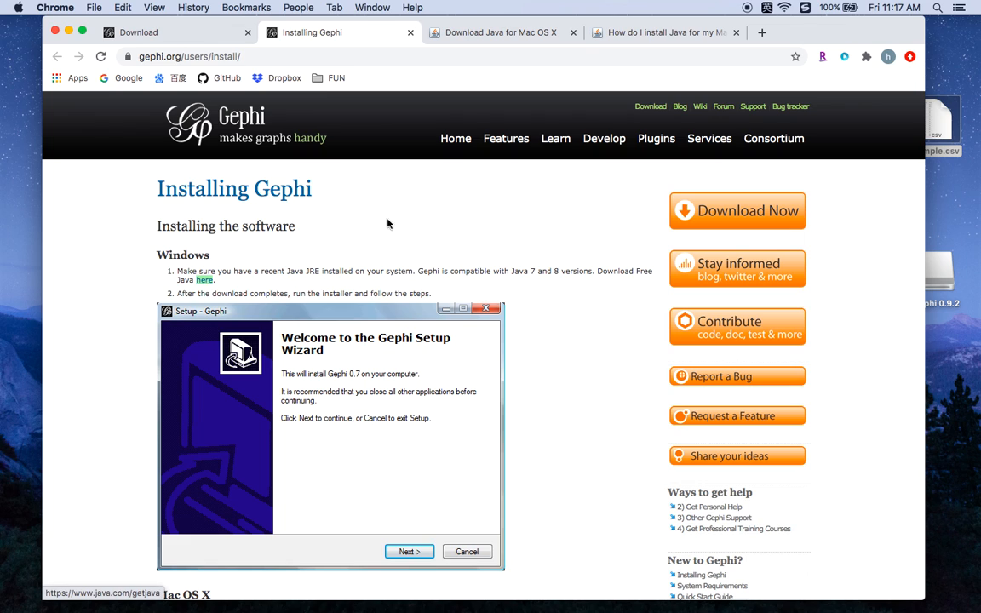
left_click(513, 32)
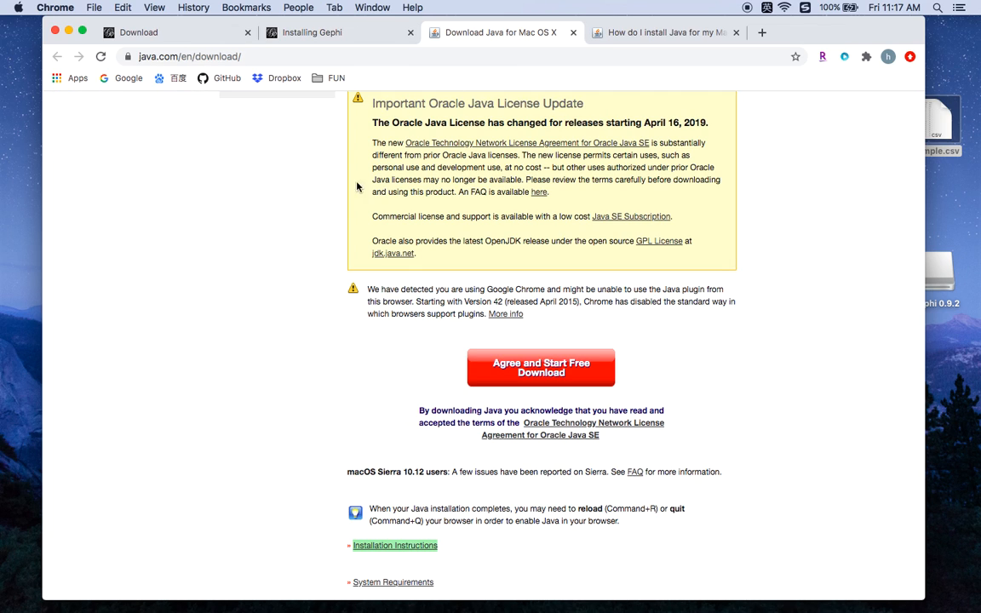
scroll(261, 439, "down", 1)
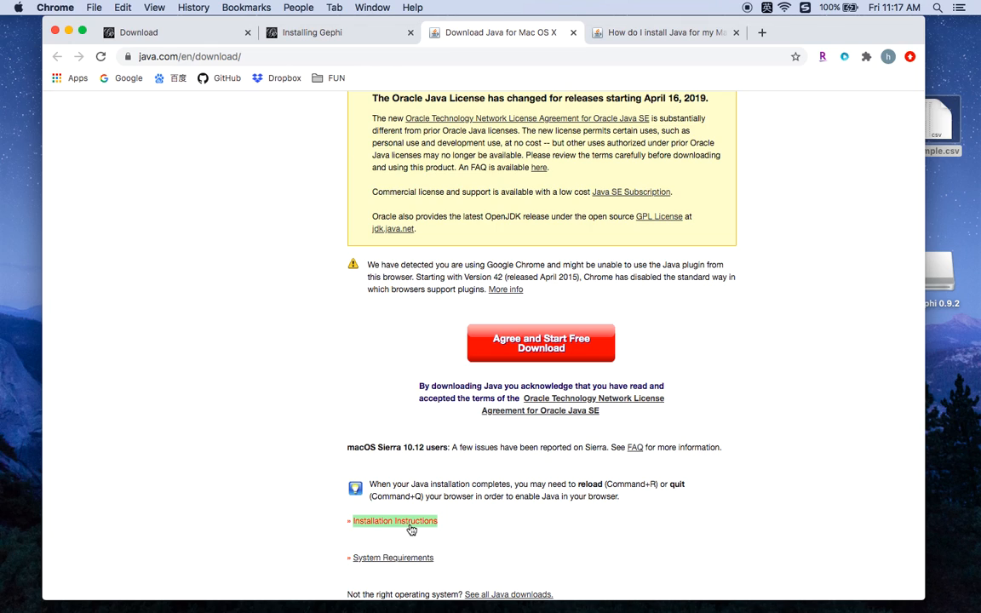
left_click(668, 36)
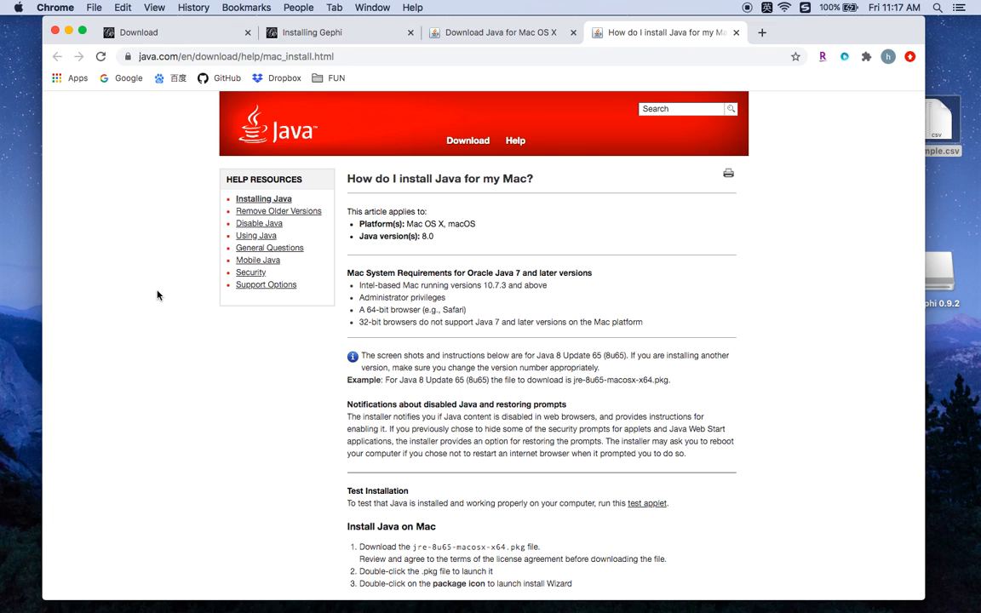
Switch from the browser to the Gephi 0.9.2 disk image and launch Gephi, allowing the downloaded application to open
left_click(68, 31)
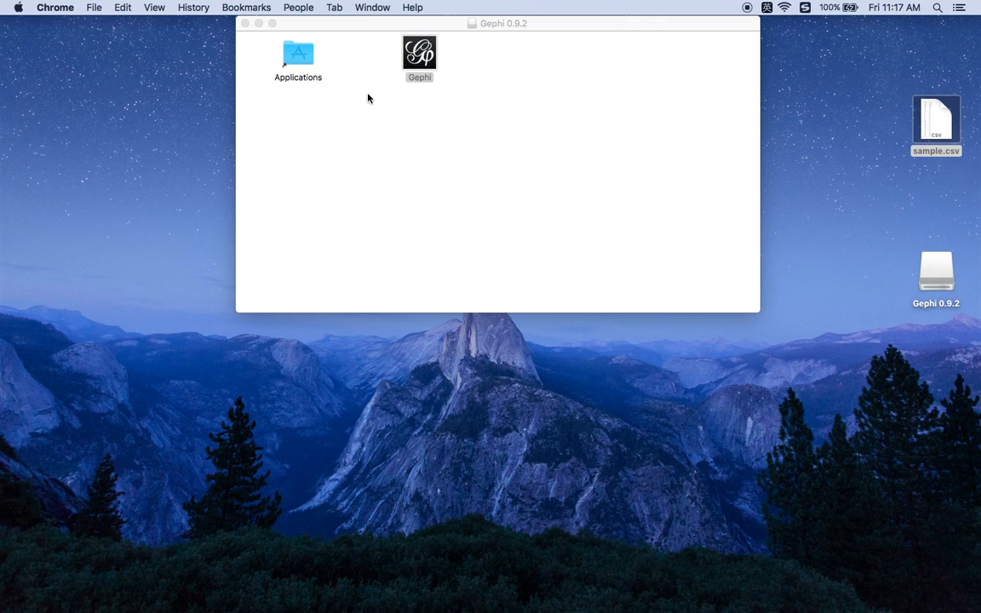
left_click(430, 52)
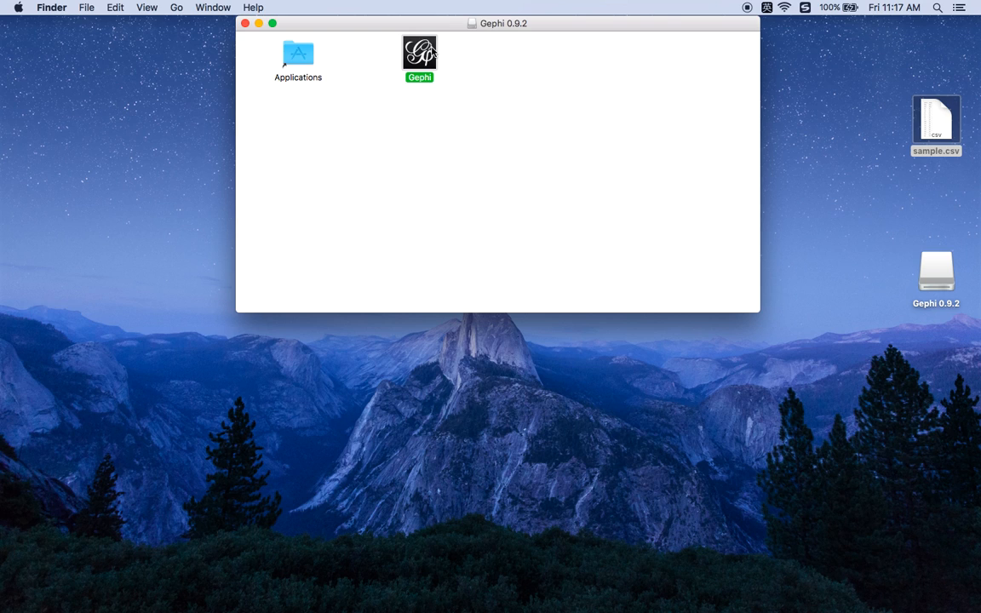
double_click(430, 53)
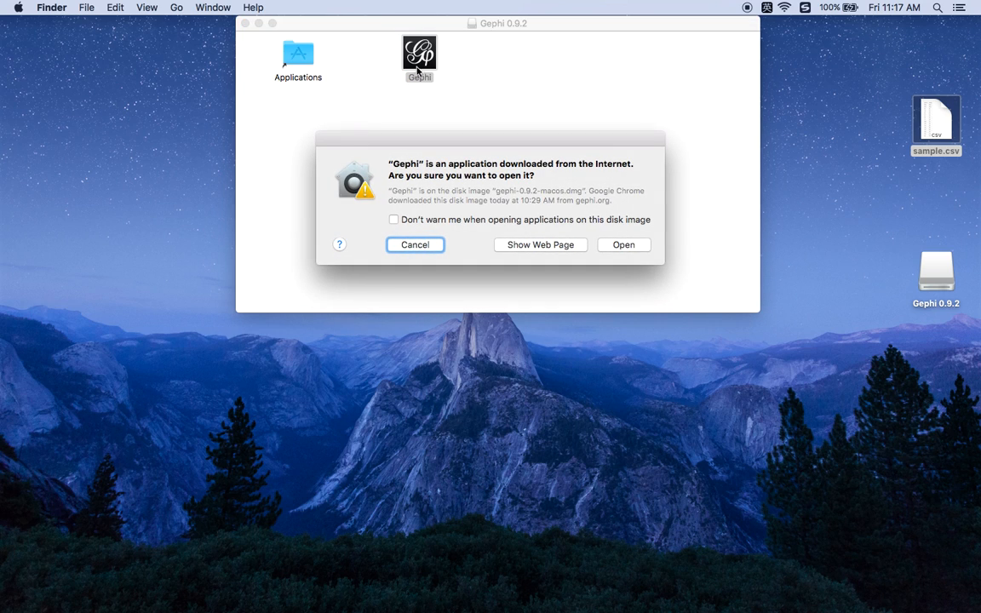
left_click(624, 245)
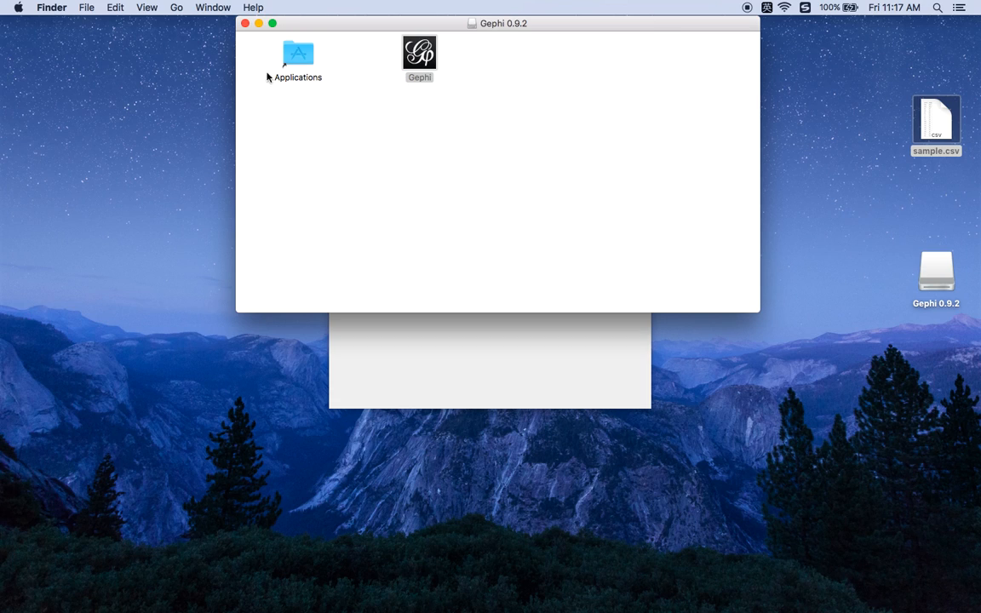
left_click(258, 23)
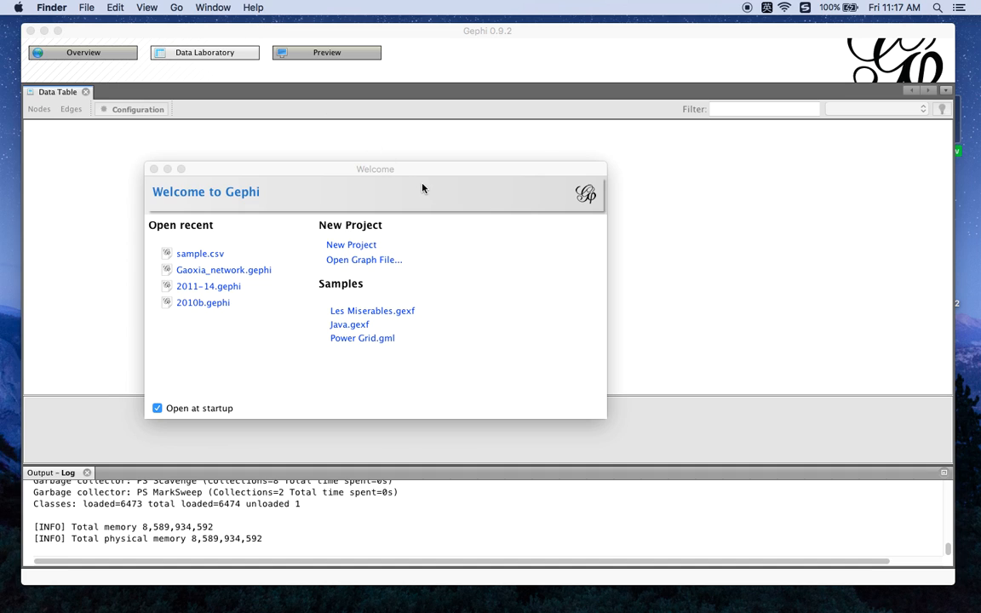
Create a new project and open sample.csv from the Desktop folder
left_click(356, 246)
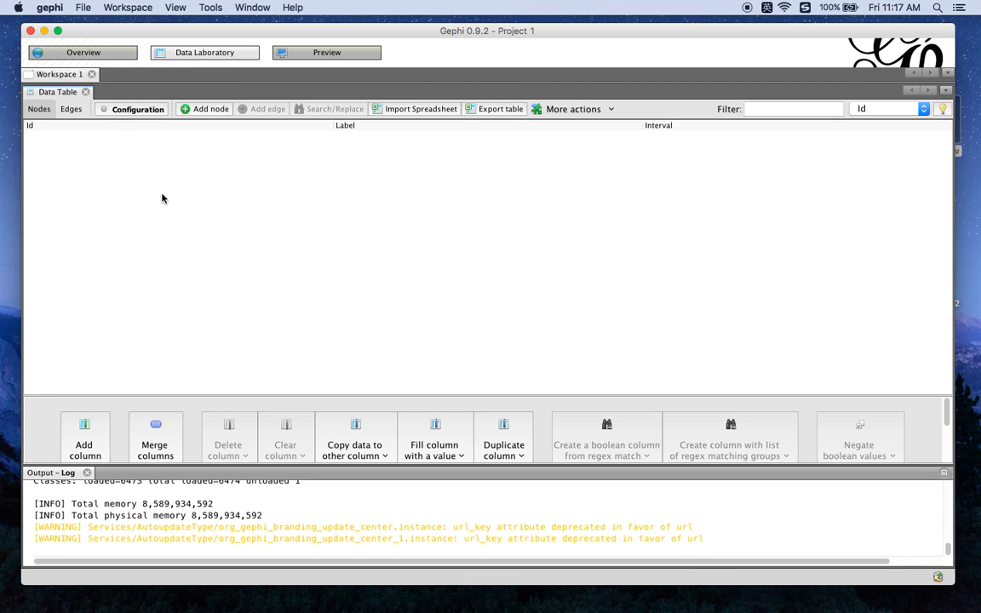
left_click(82, 8)
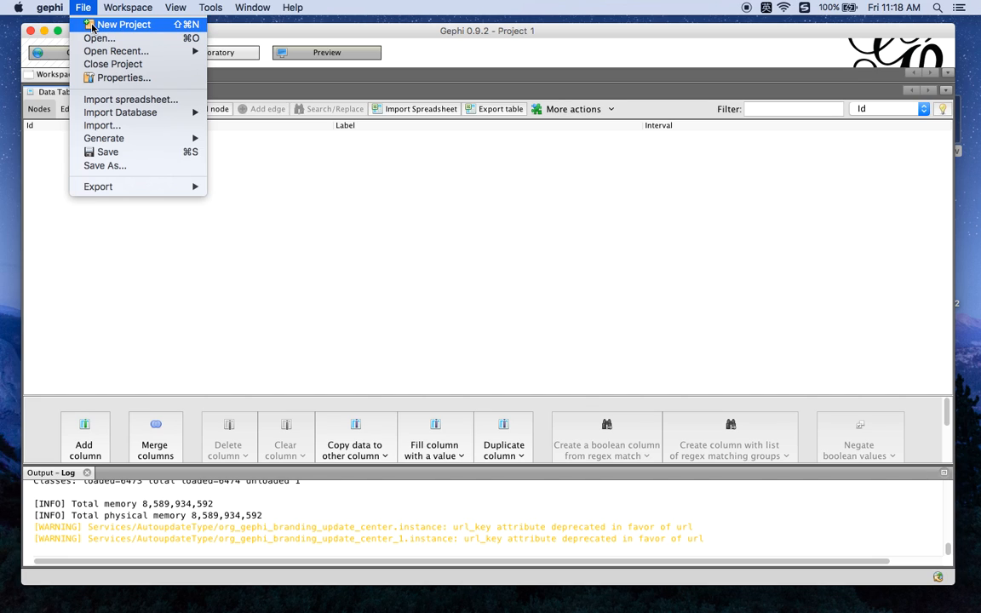
left_click(99, 41)
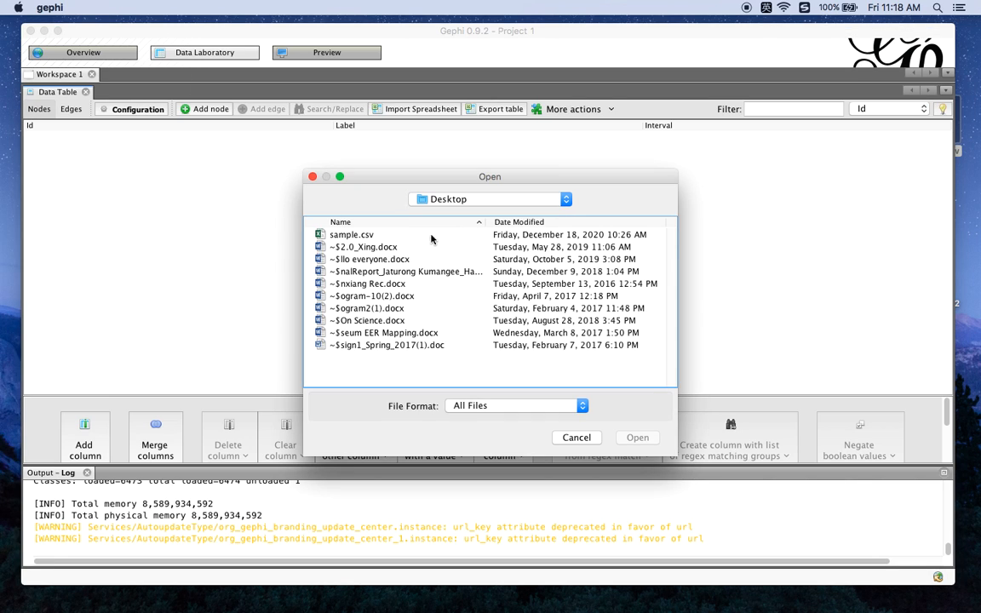
left_click(366, 235)
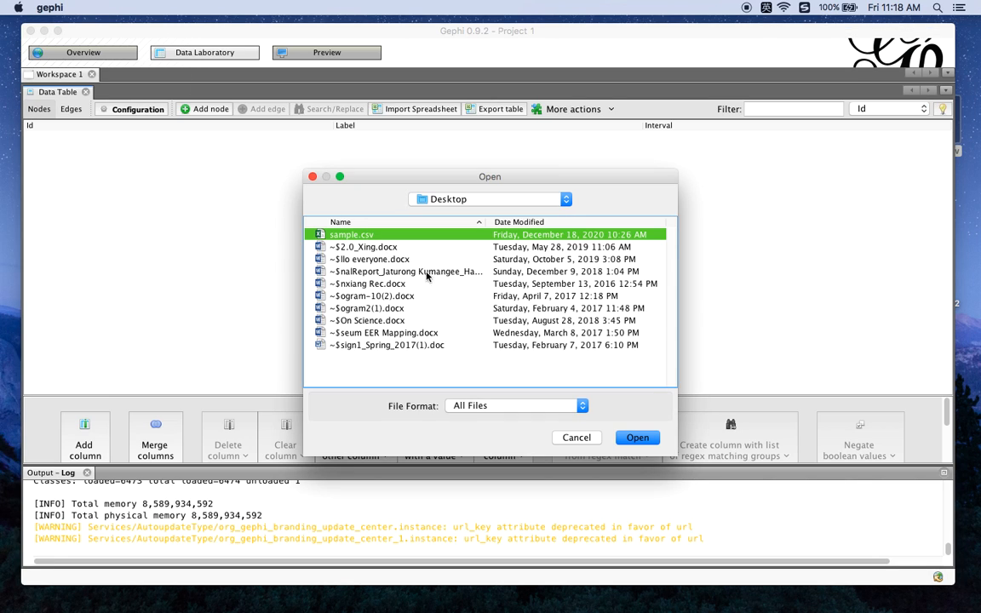
left_click(637, 438)
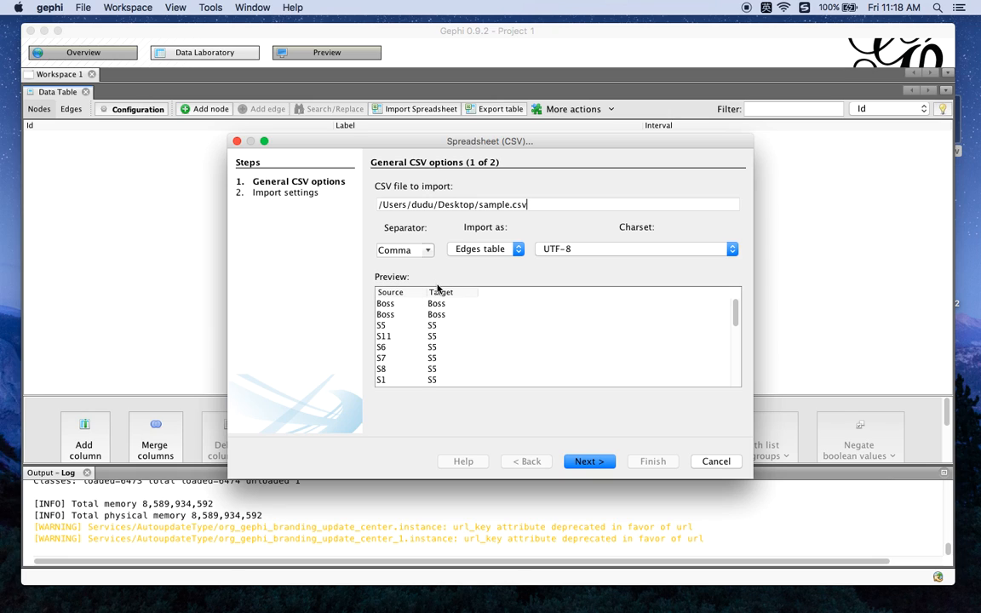
Complete the CSV import settings with a comma-separated edges table, UTF-8 charset and Intervals as time representation
left_click(589, 462)
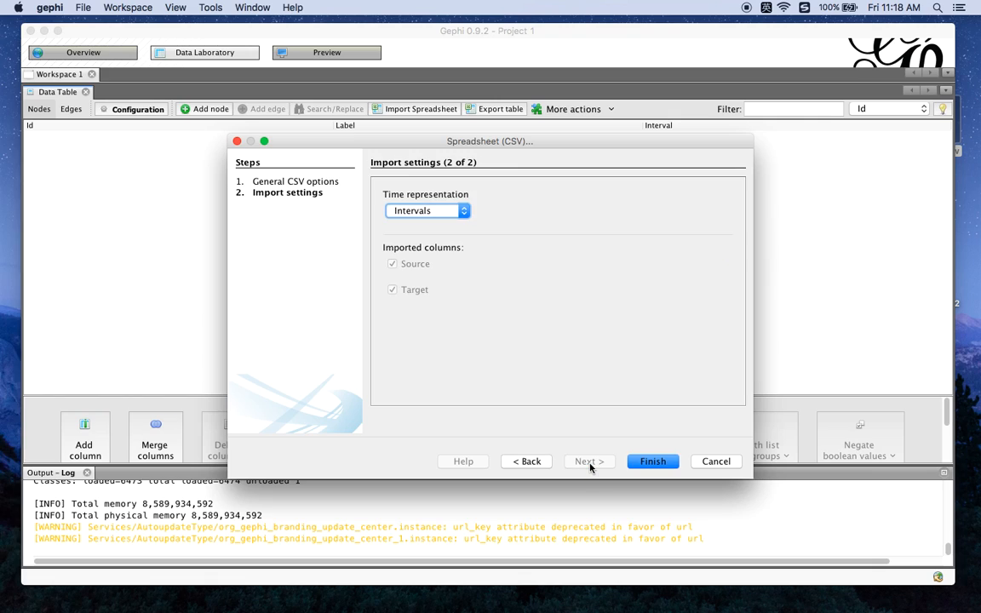
left_click(463, 214)
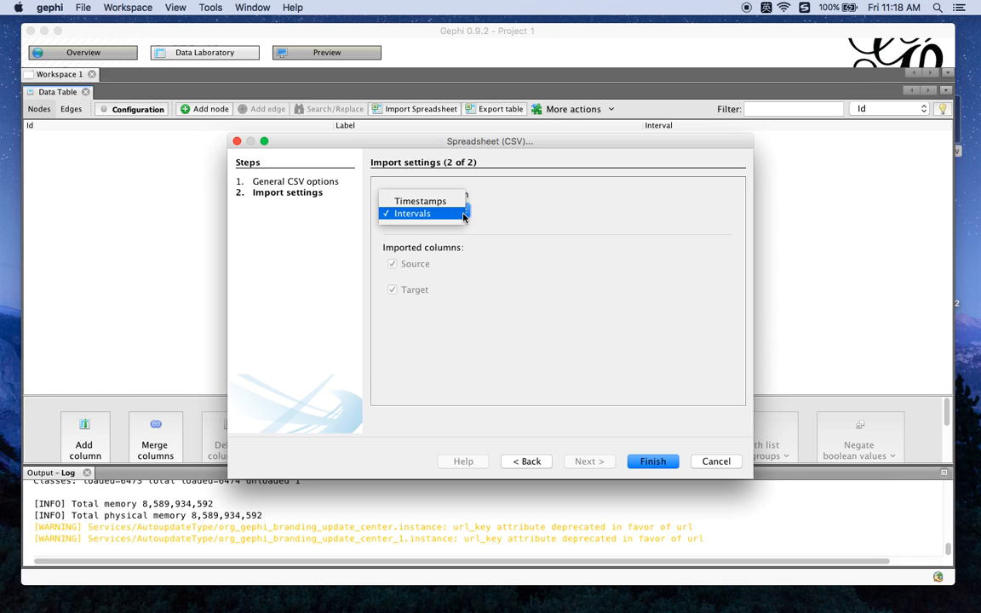
left_click(461, 214)
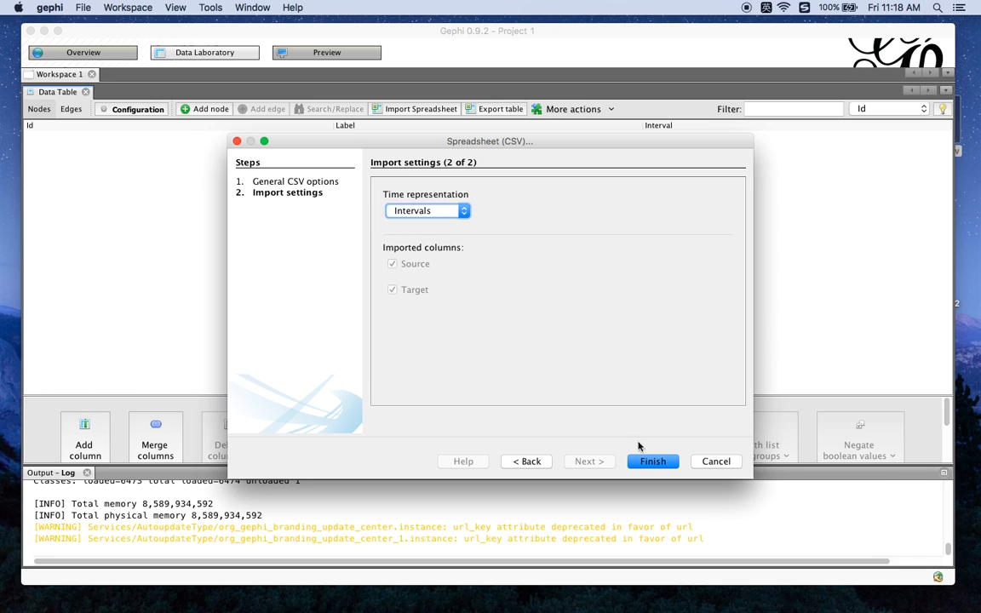
left_click(654, 462)
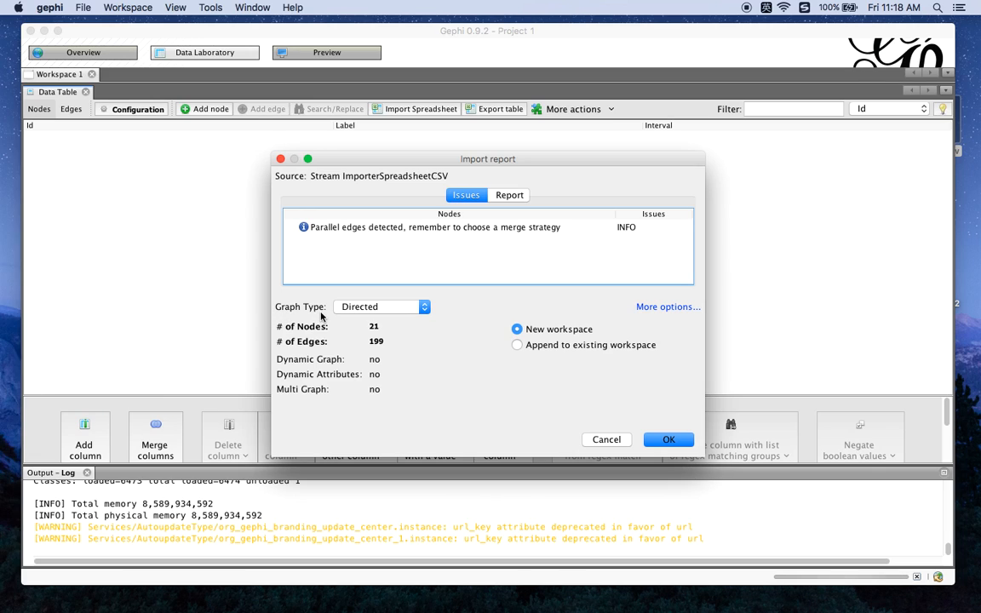
Import the data as a Directed graph into a new workspace
left_click(428, 310)
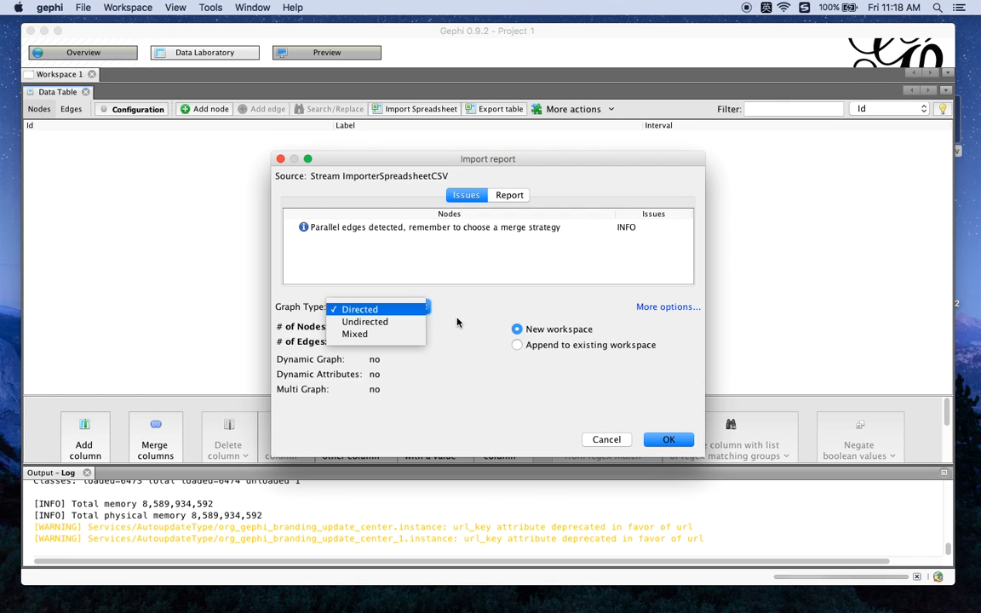
left_click(456, 322)
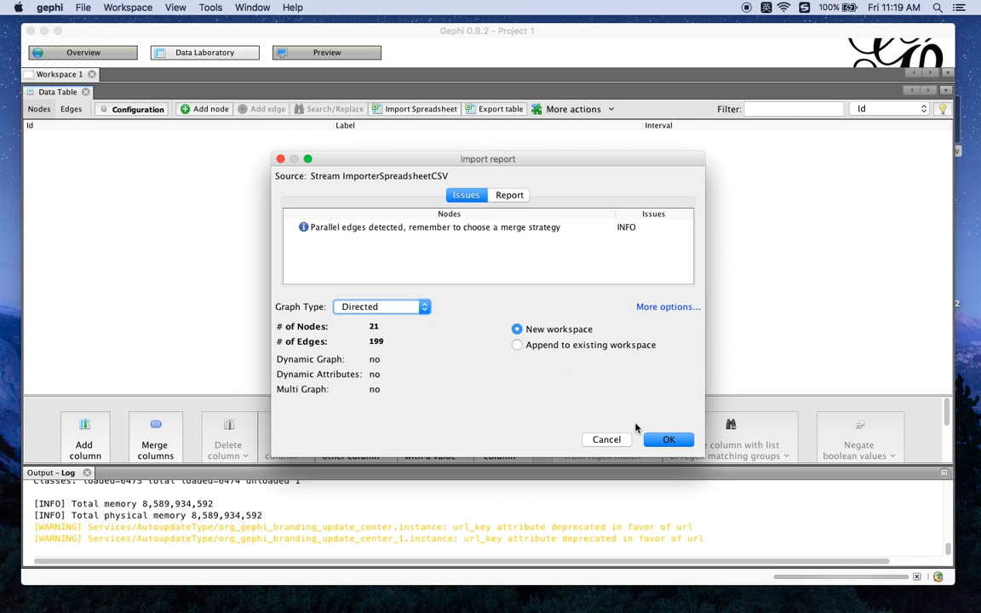
left_click(671, 440)
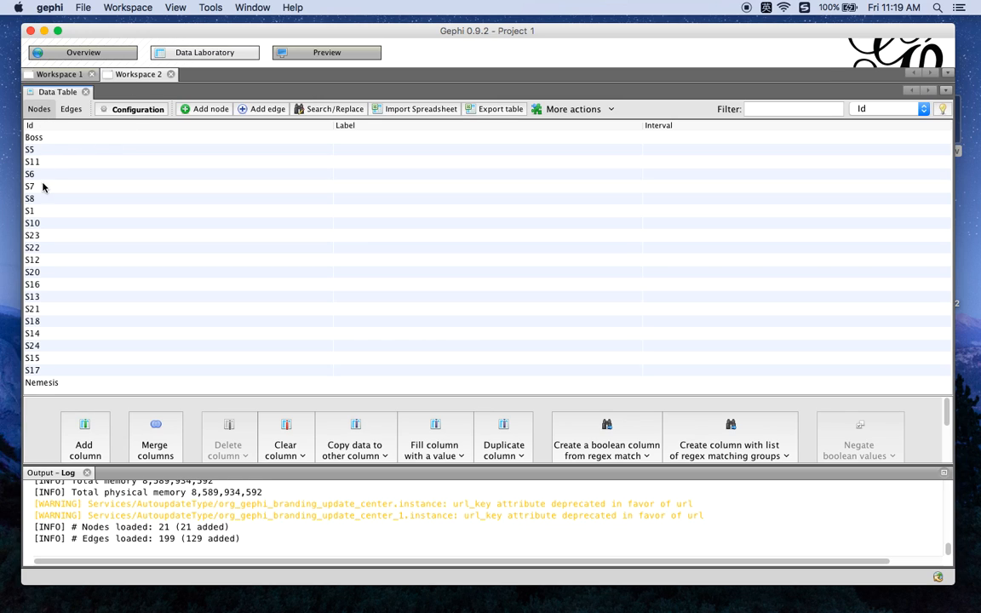
Examine the imported edges table, including the source, target, type and weight columns
left_click(72, 112)
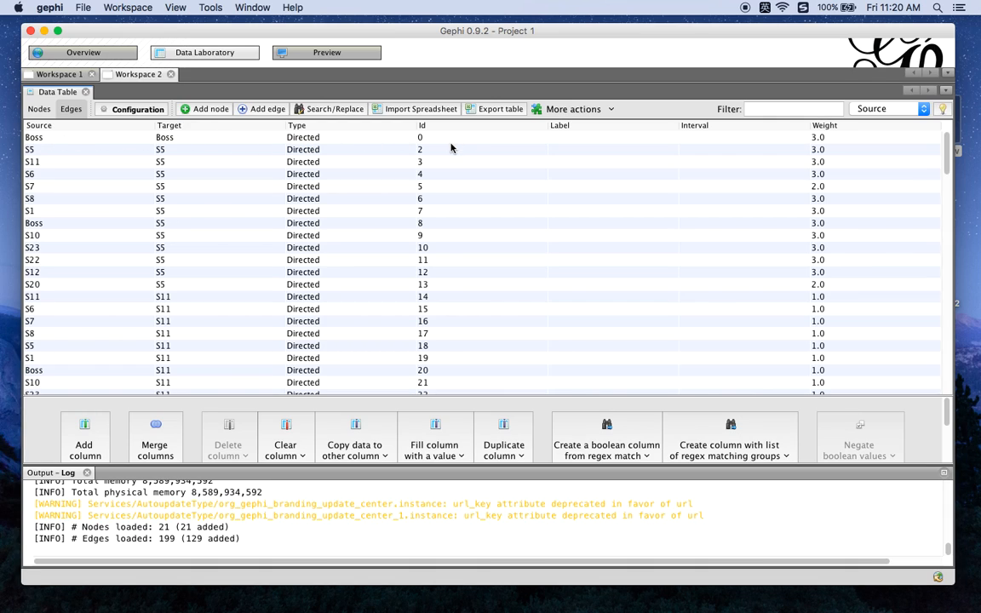
scroll(459, 236, "down", 10)
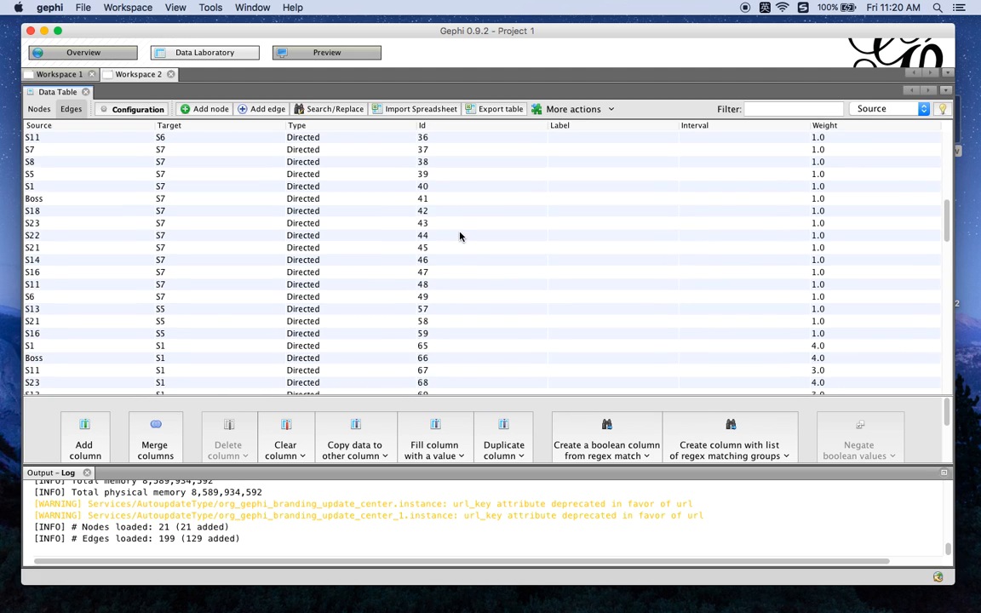
scroll(459, 236, "down", 15)
scroll(459, 236, "up", 20)
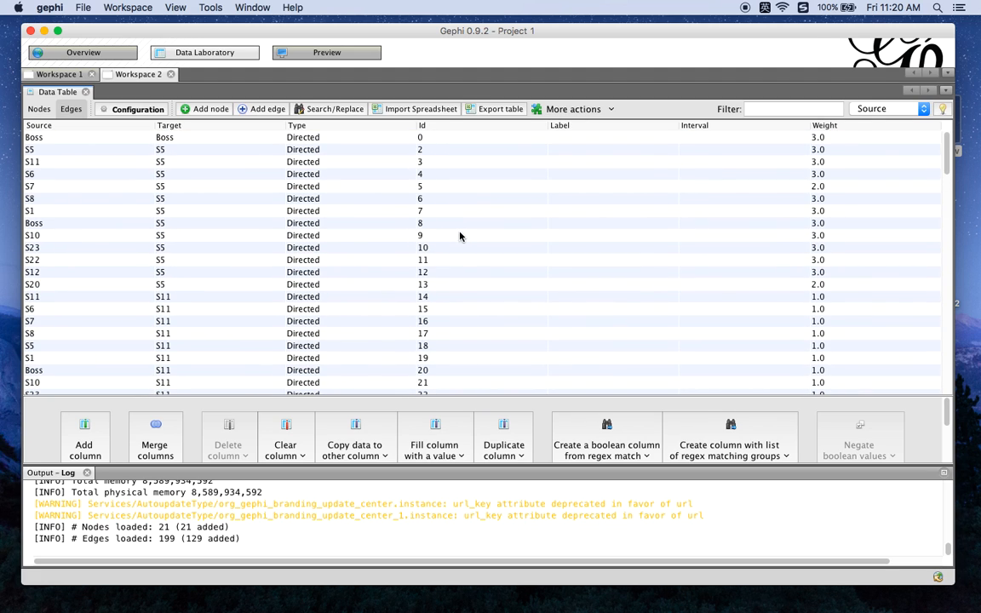
scroll(459, 235, "down", 20)
scroll(459, 236, "up", 20)
Show the network graph in the Overview and apply the unique green color #13f000 to all nodes
left_click(82, 55)
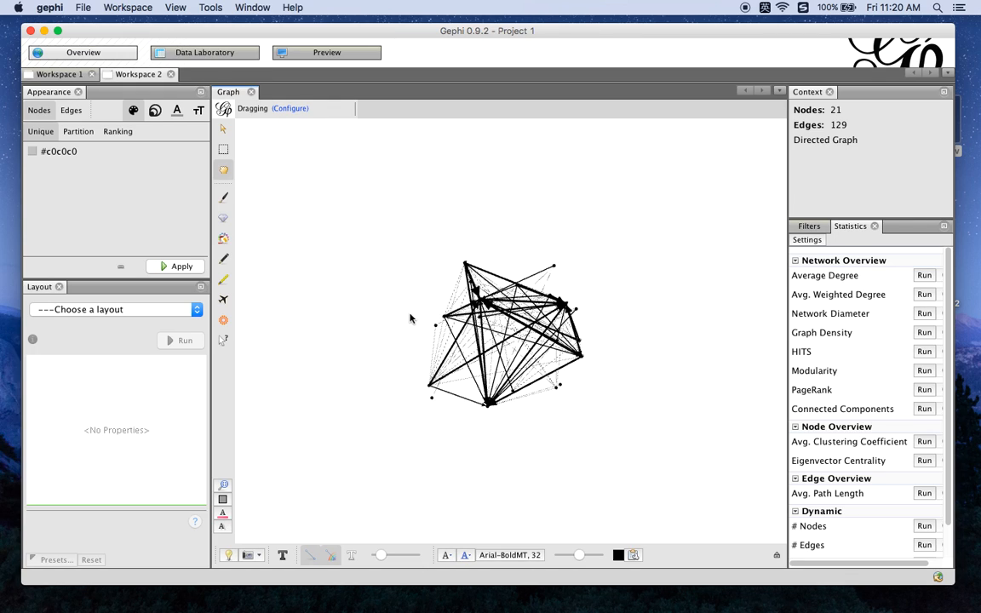
scroll(408, 319, "up", 1)
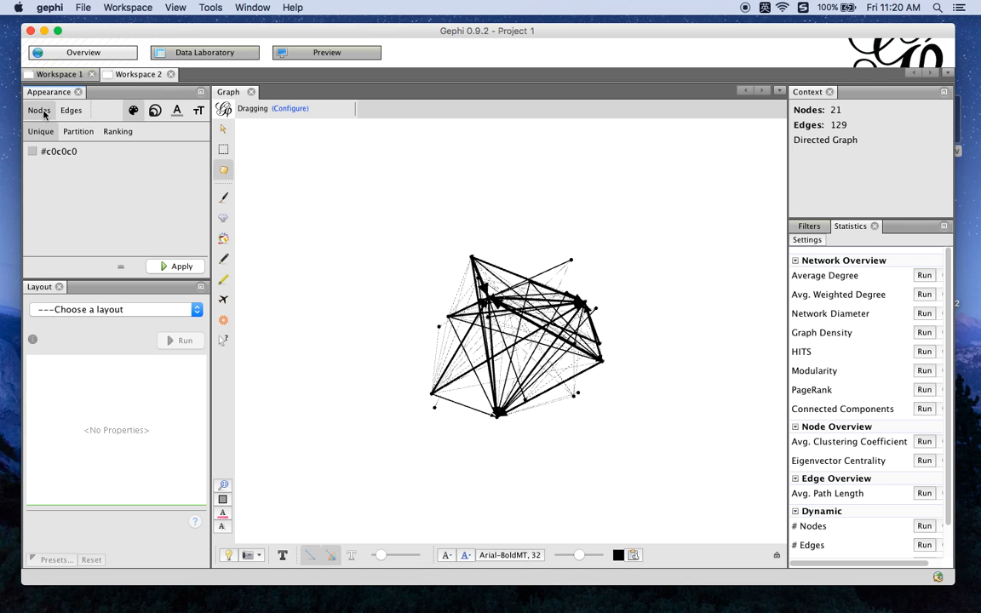
left_click(73, 112)
left_click(40, 111)
left_click(133, 111)
left_click(32, 152)
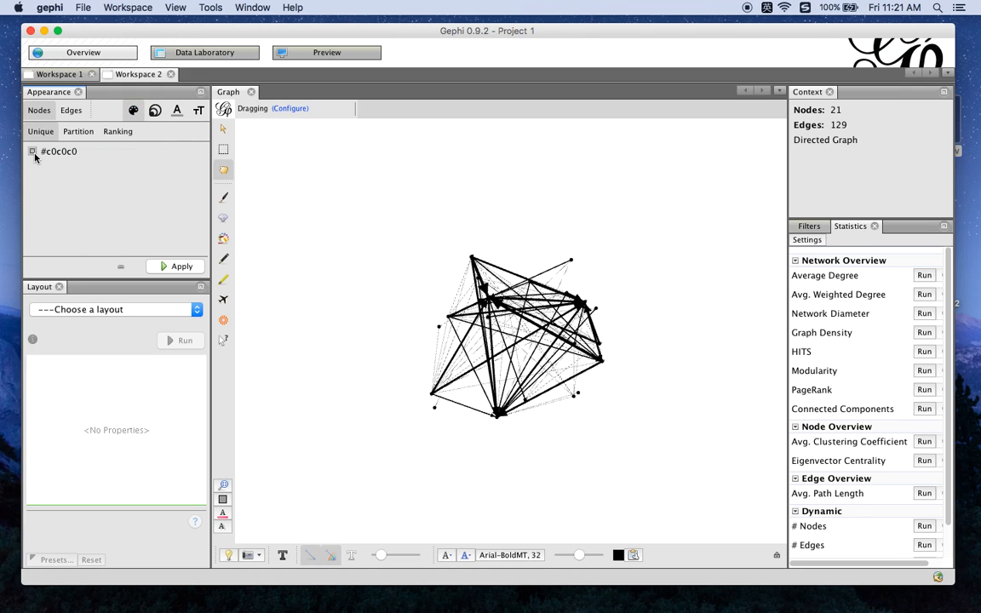
left_click(32, 152)
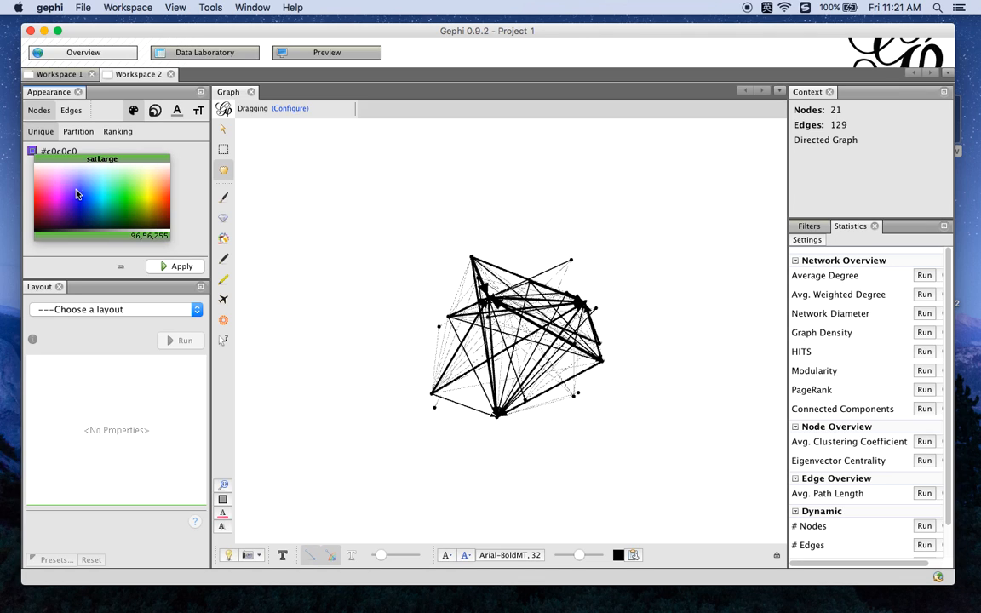
left_click(126, 203)
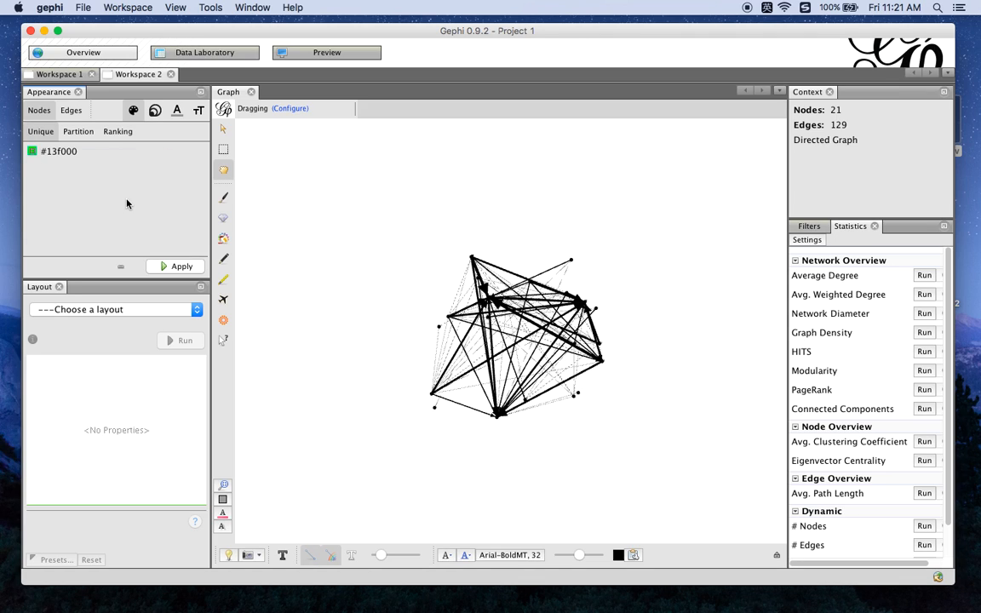
left_click(168, 266)
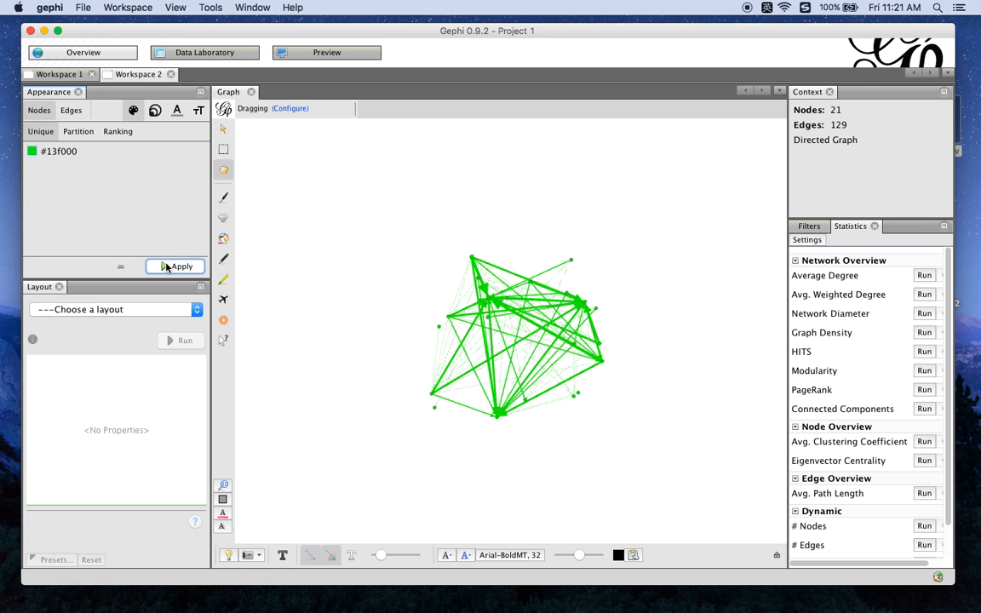
Choose Degree as the ranking attribute for node color
left_click(78, 132)
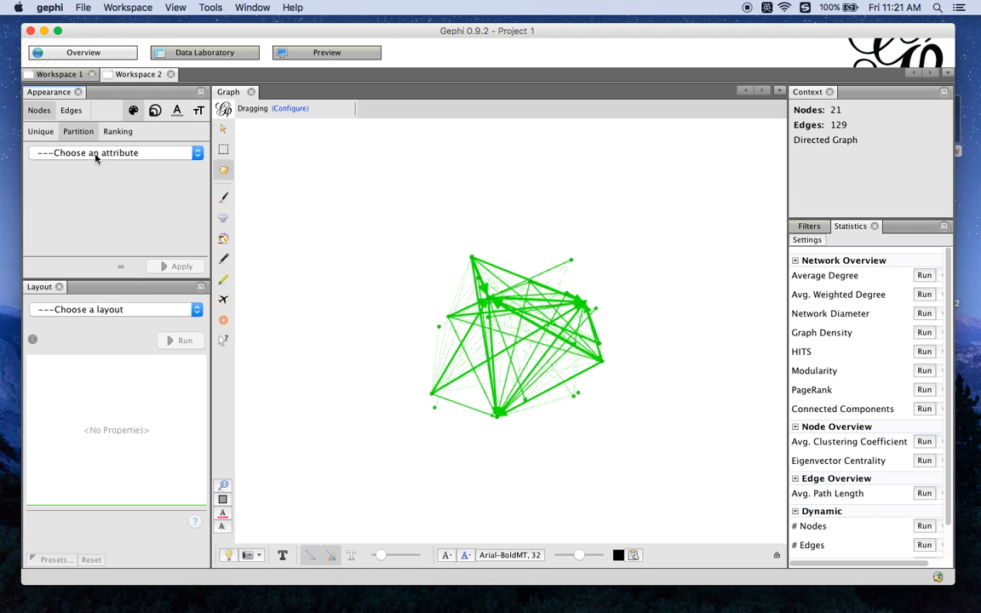
left_click(96, 156)
left_click(97, 158)
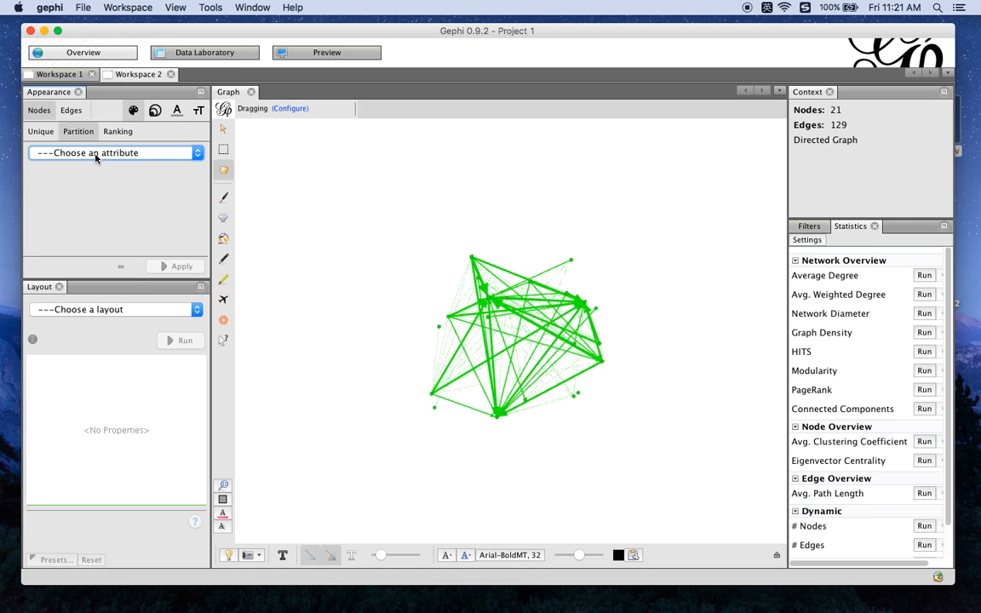
left_click(118, 132)
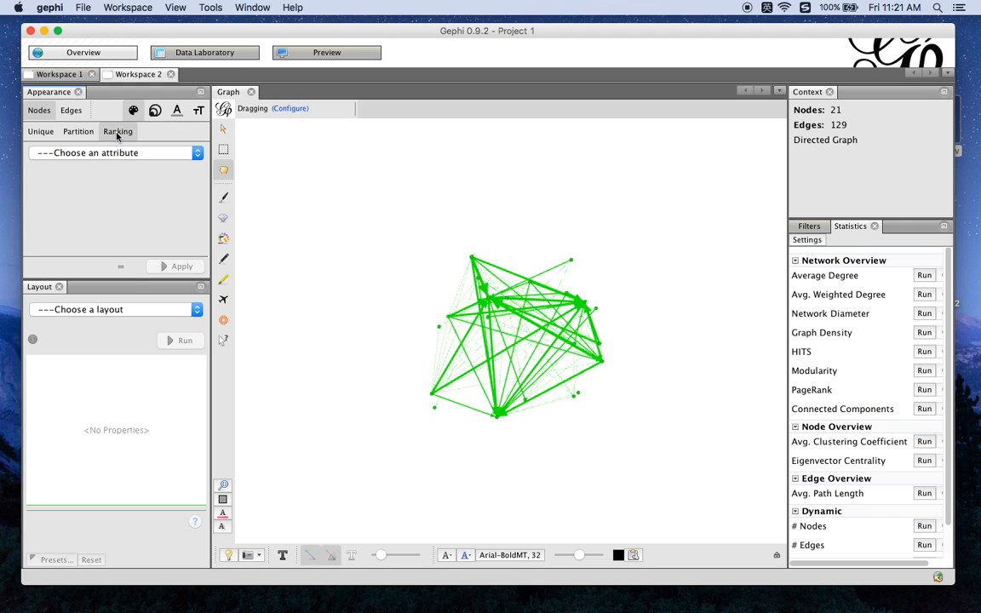
left_click(132, 154)
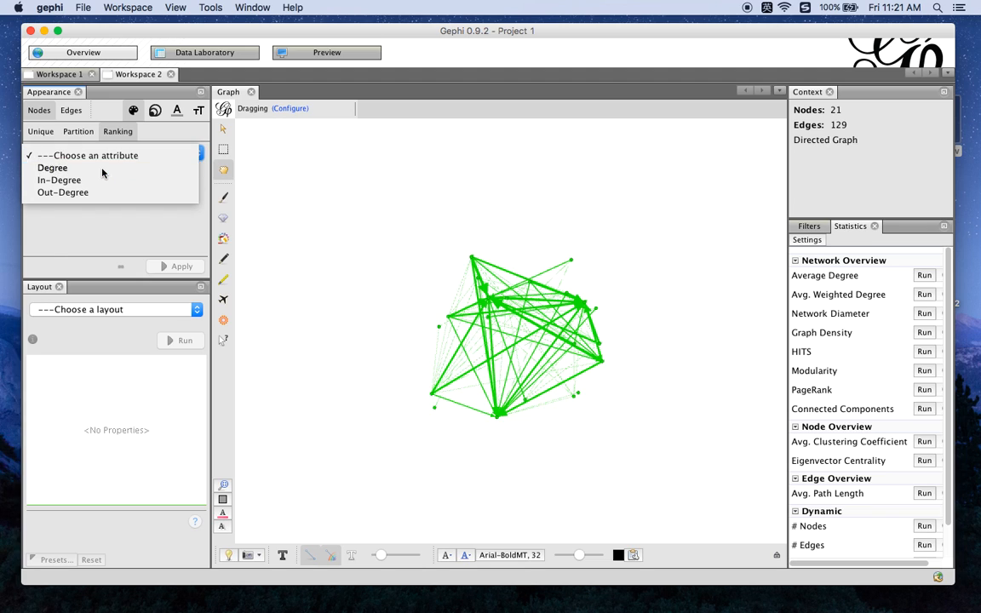
left_click(102, 169)
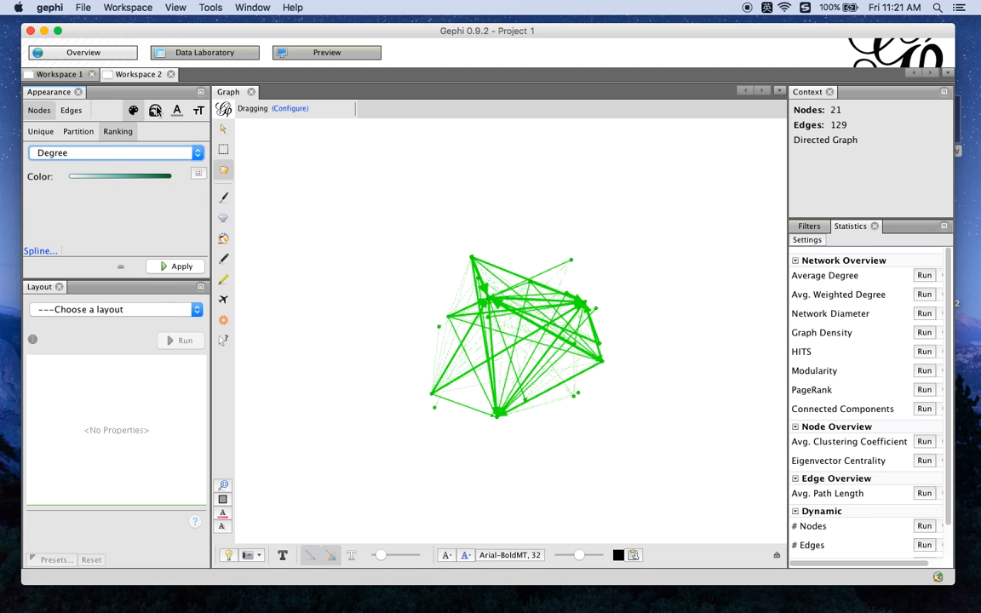
Size the nodes by Degree ranking, with a minimum size of 10 and a maximum size of 50
left_click(155, 111)
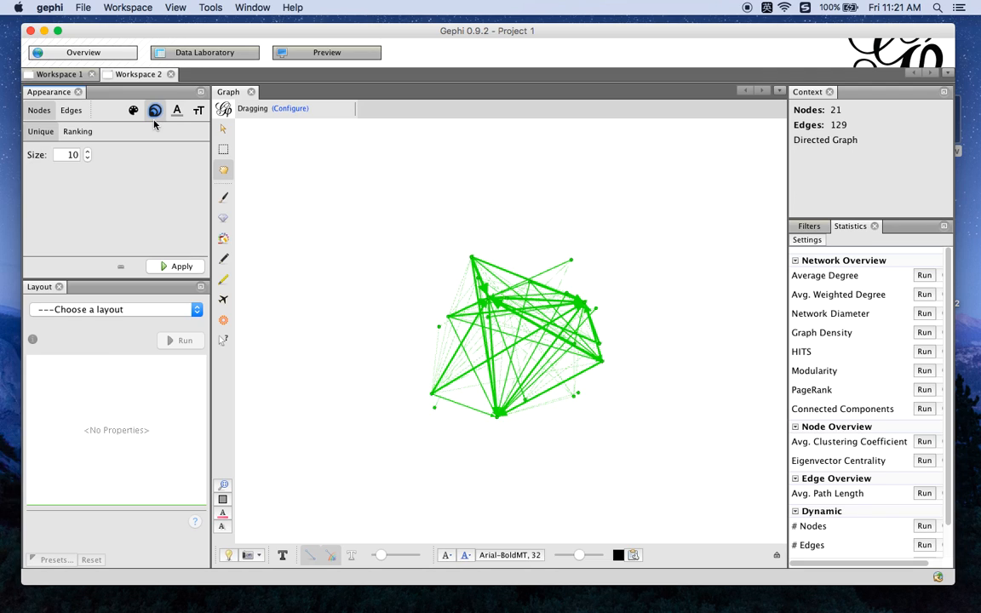
left_click(80, 133)
left_click(120, 153)
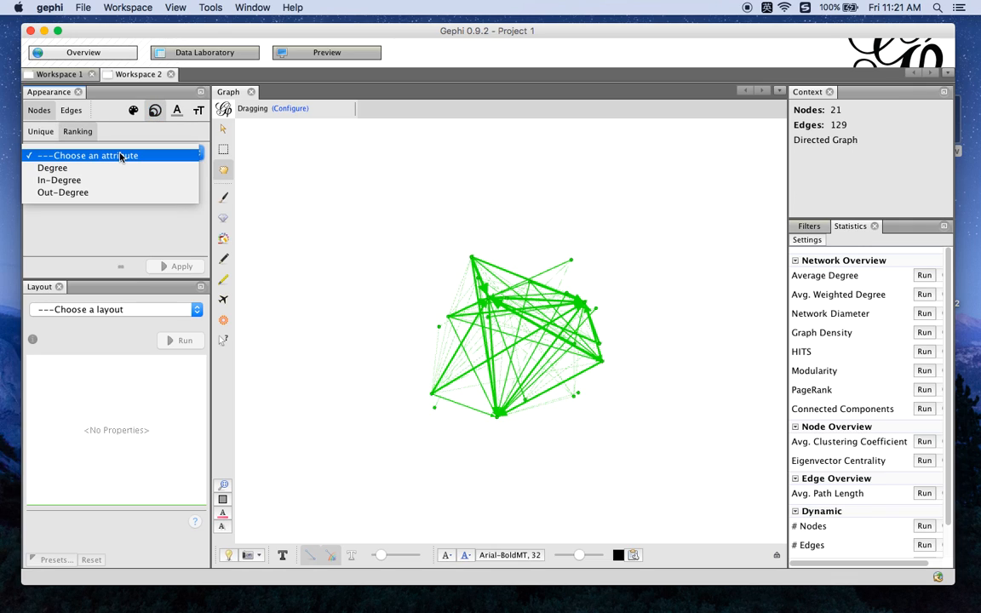
left_click(120, 172)
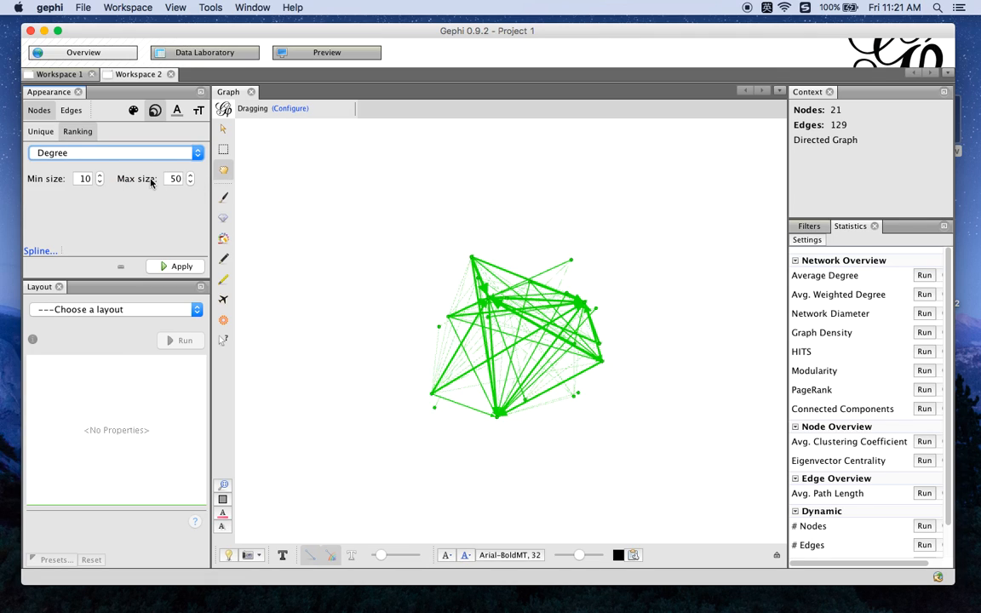
left_click(177, 271)
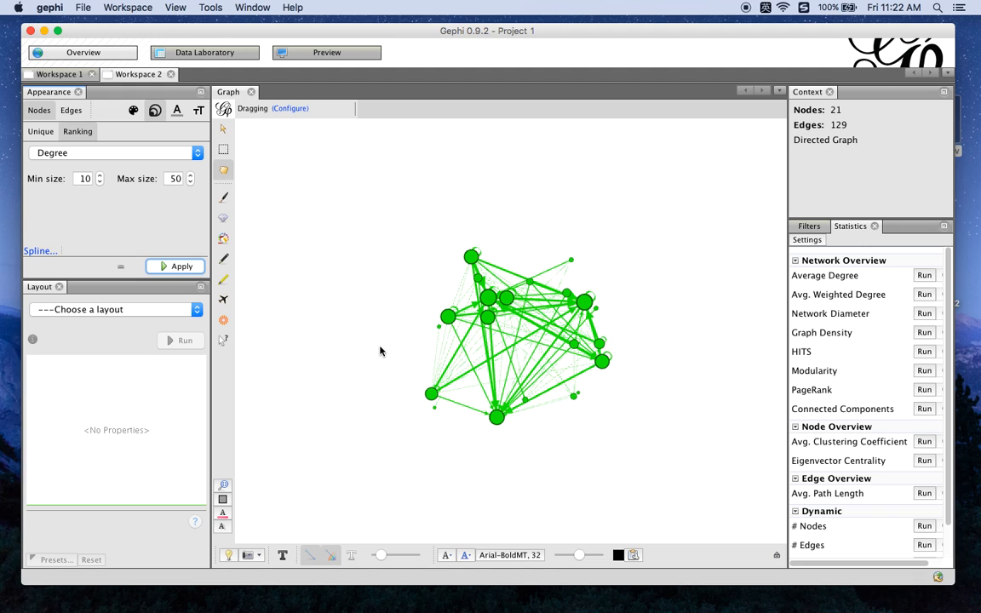
scroll(380, 350, "up", 2)
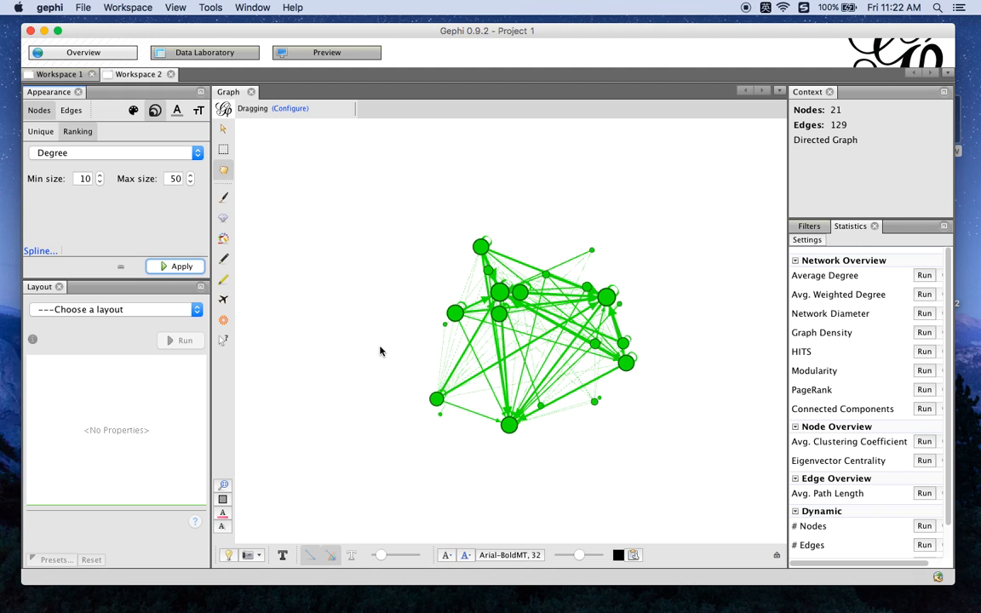
scroll(380, 351, "up", 2)
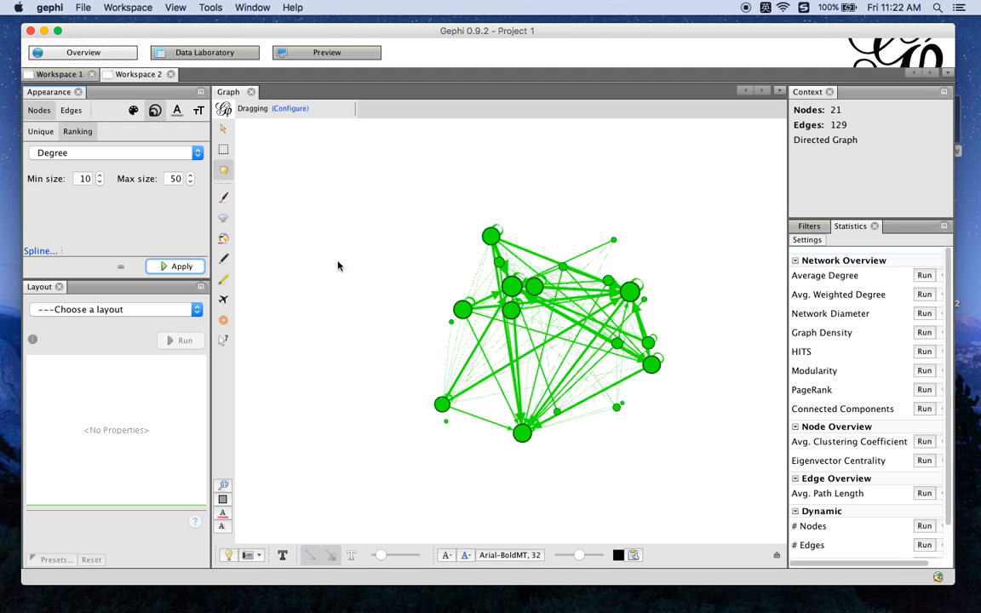
Switch to the edge appearance settings and choose Weight as the ranking attribute for edge label color
left_click(73, 112)
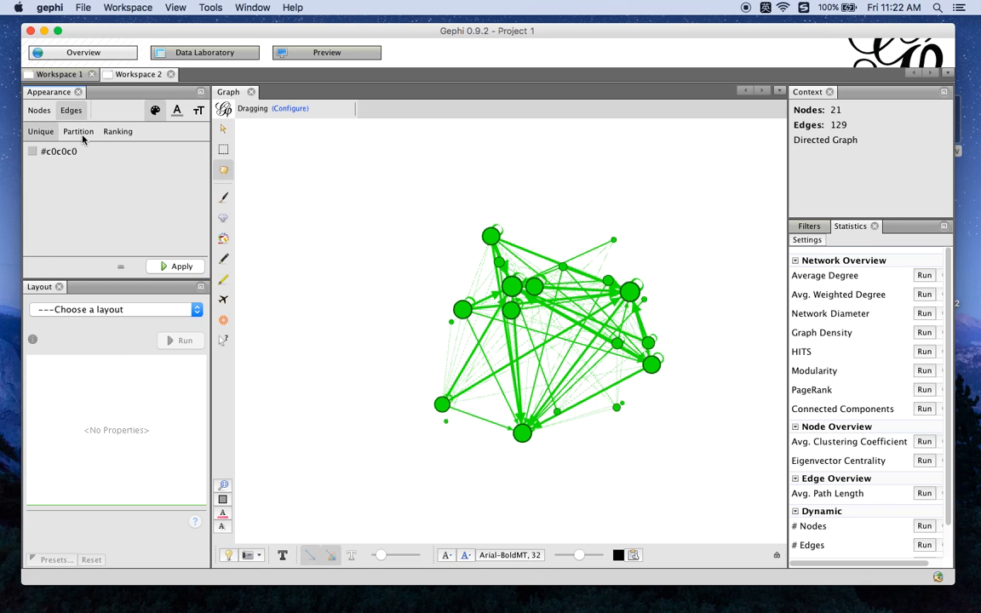
left_click(81, 134)
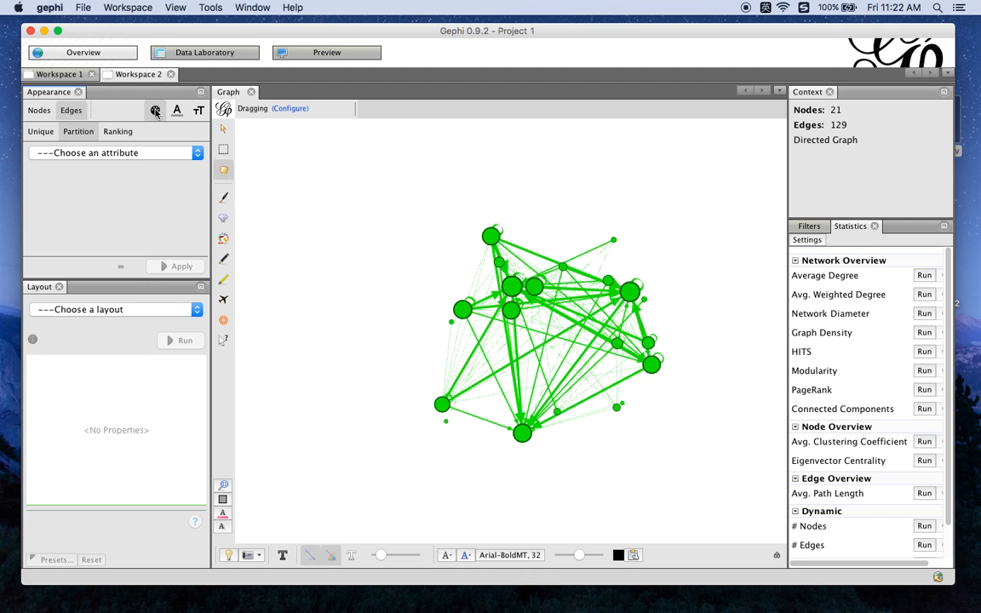
left_click(177, 110)
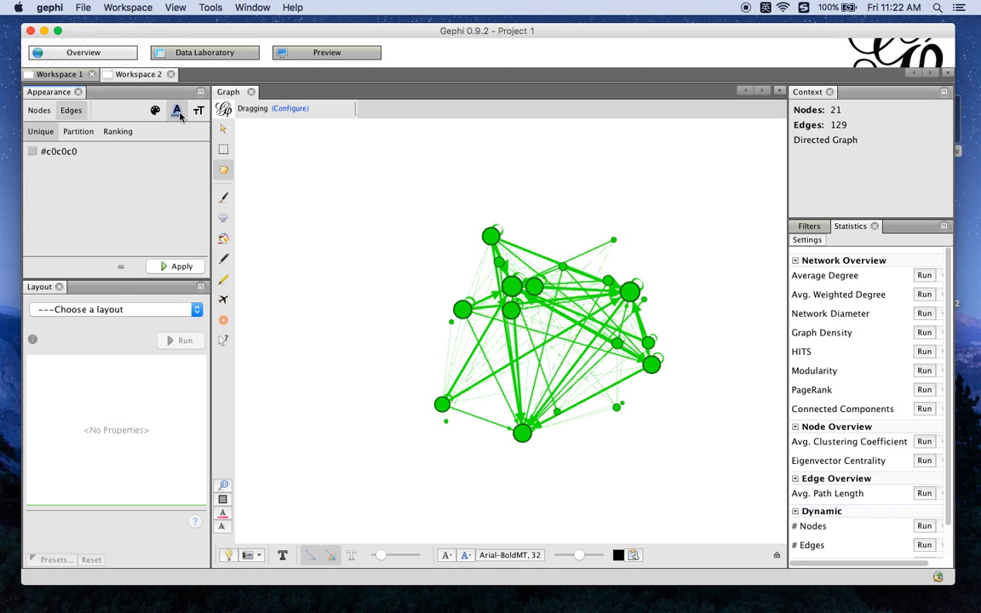
left_click(78, 133)
left_click(119, 134)
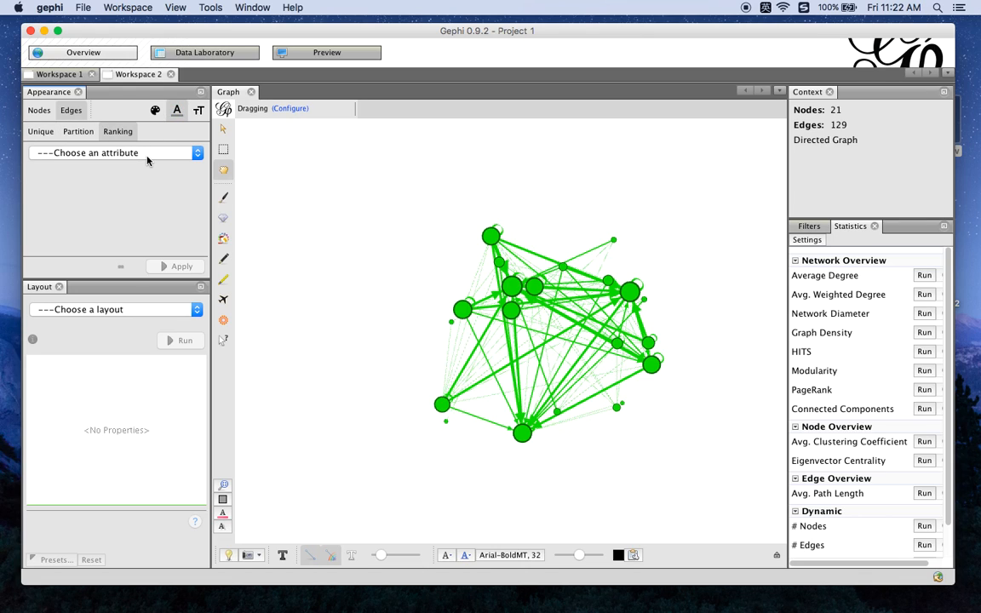
left_click(146, 157)
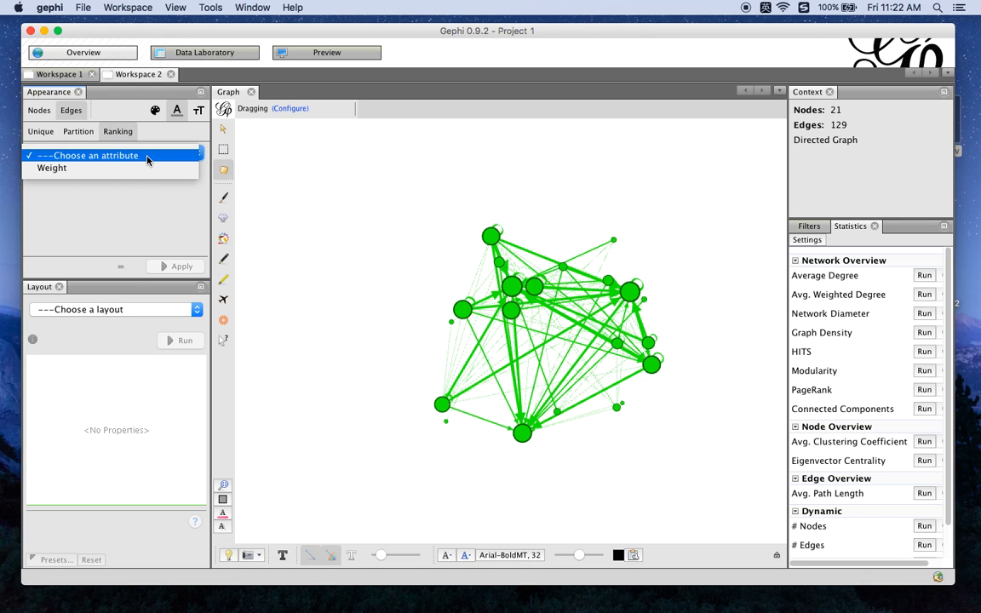
left_click(100, 170)
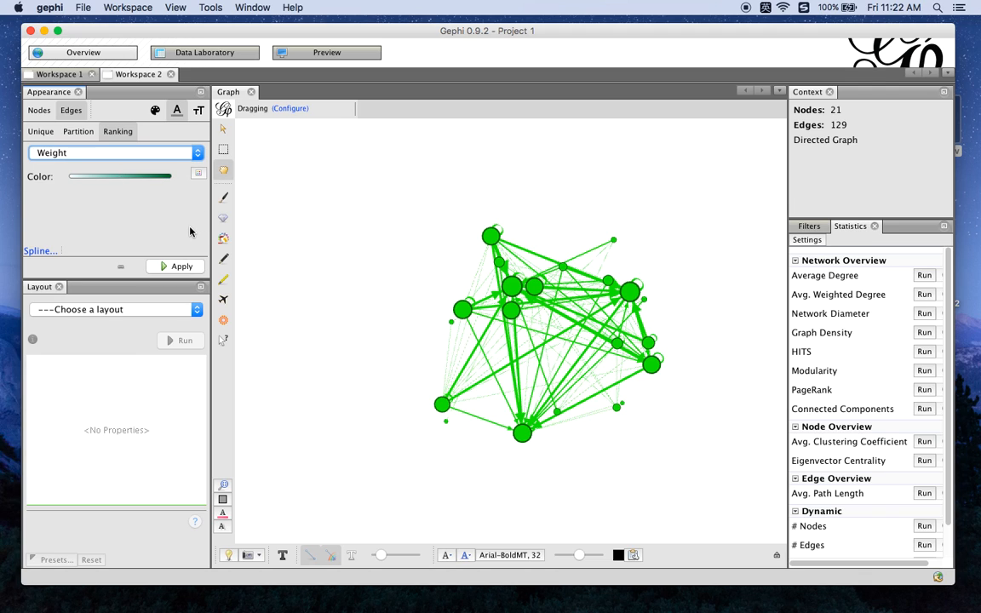
Color the edges by Weight ranking with the white-to-dark-green gradient
left_click(155, 113)
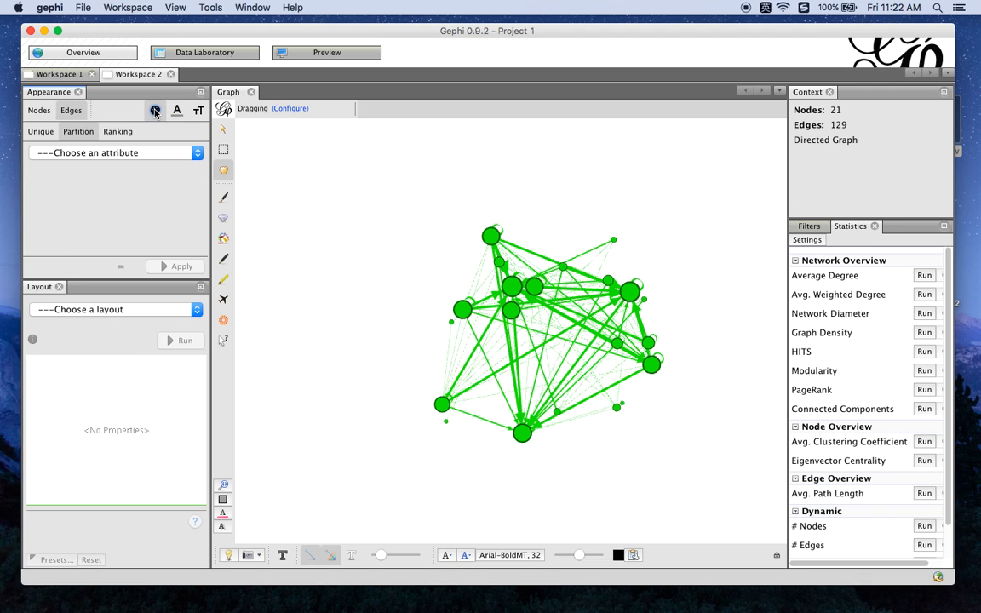
left_click(115, 132)
left_click(136, 153)
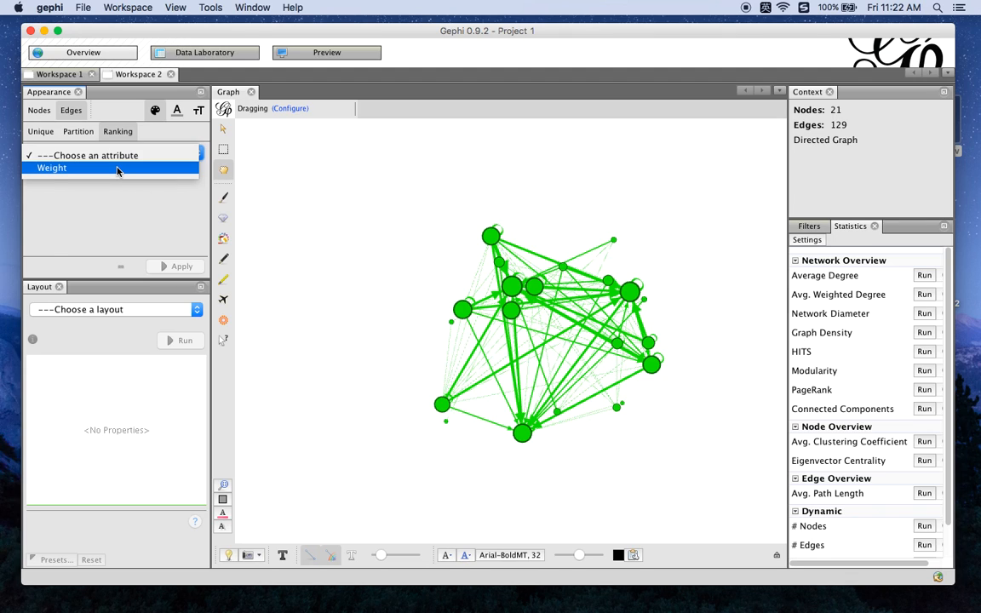
left_click(126, 170)
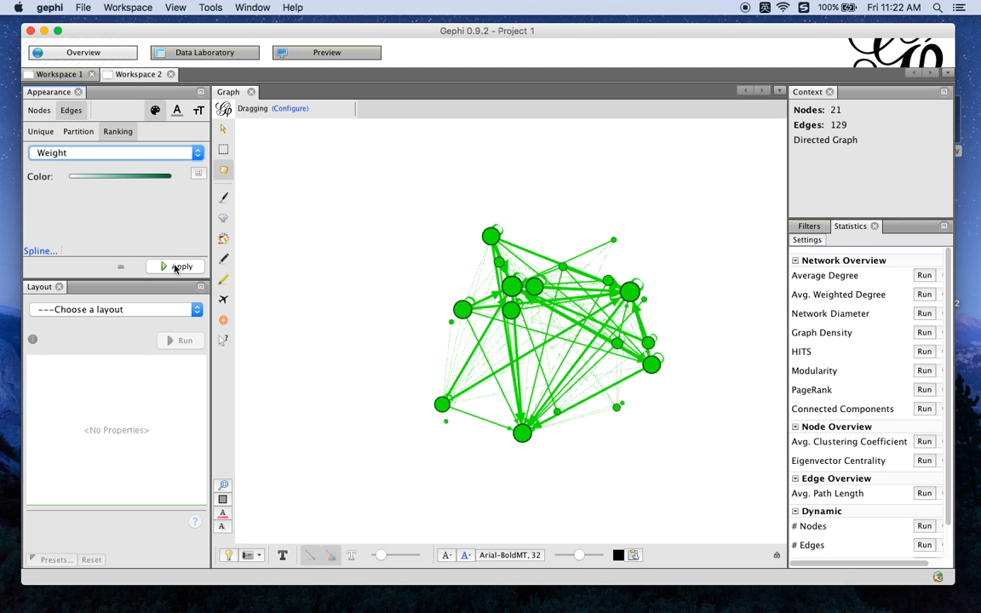
left_click(197, 173)
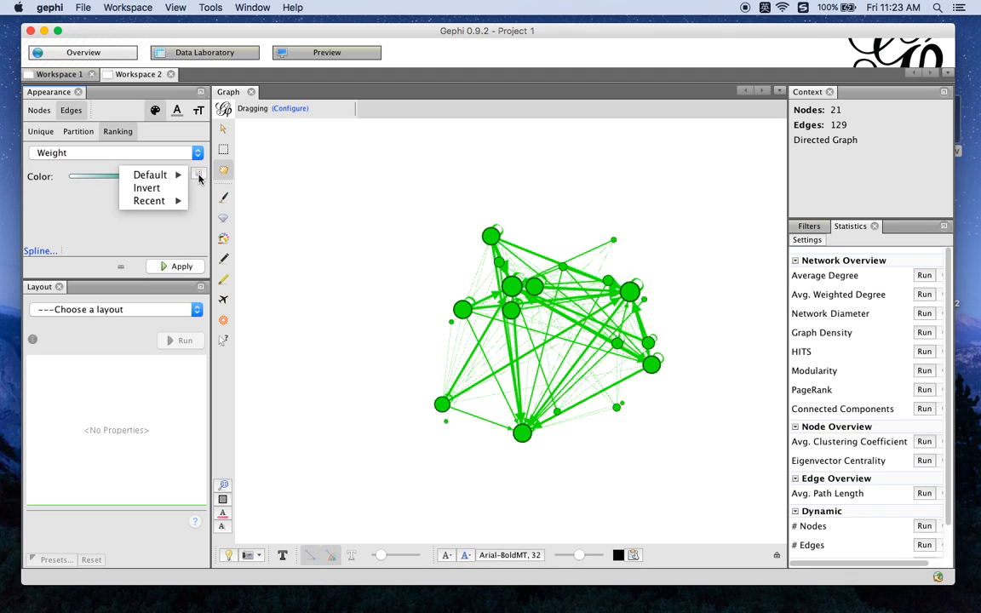
mouse_move(179, 176)
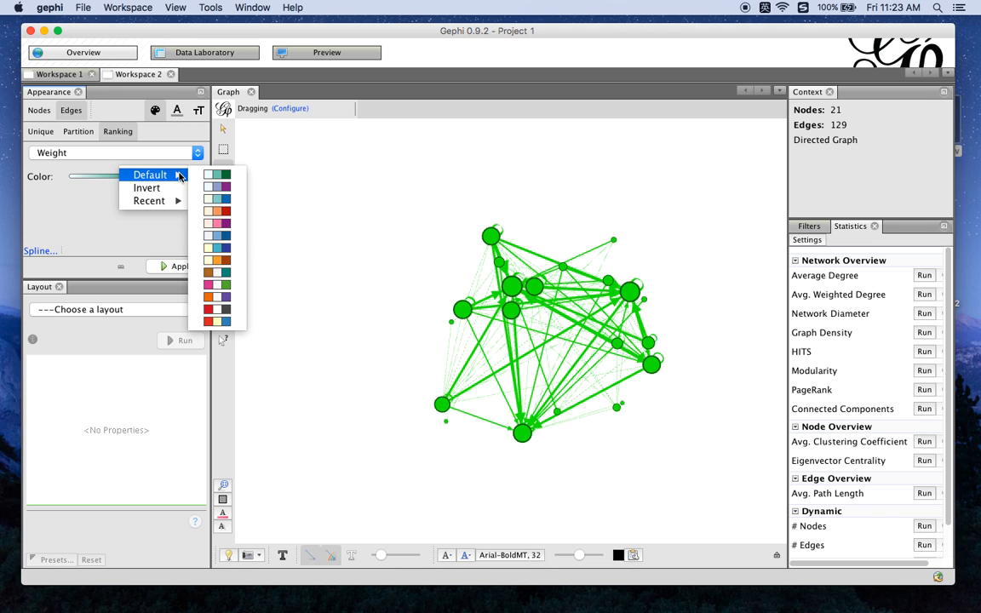
mouse_move(149, 201)
left_click(150, 232)
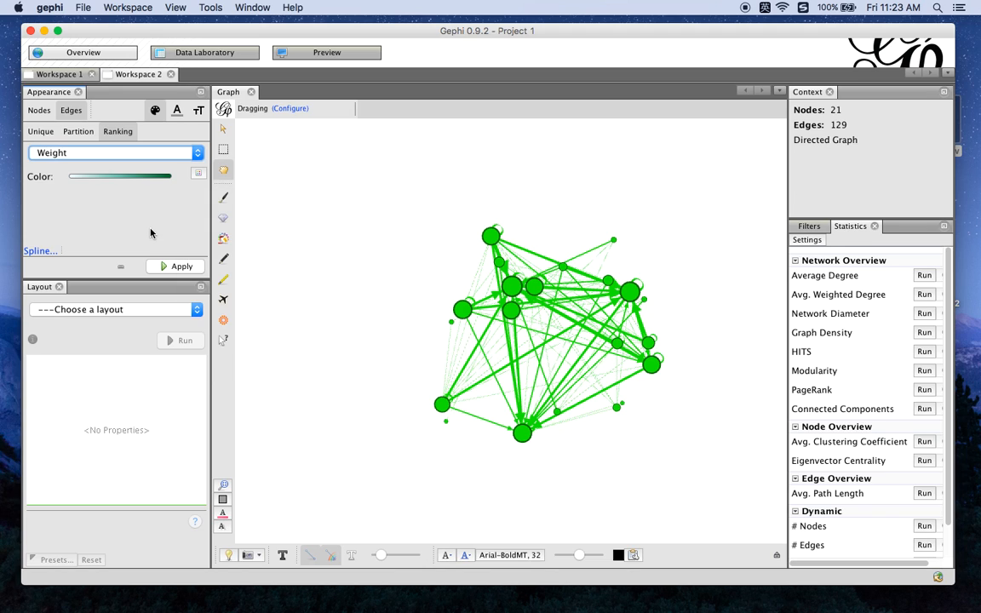
left_click(176, 266)
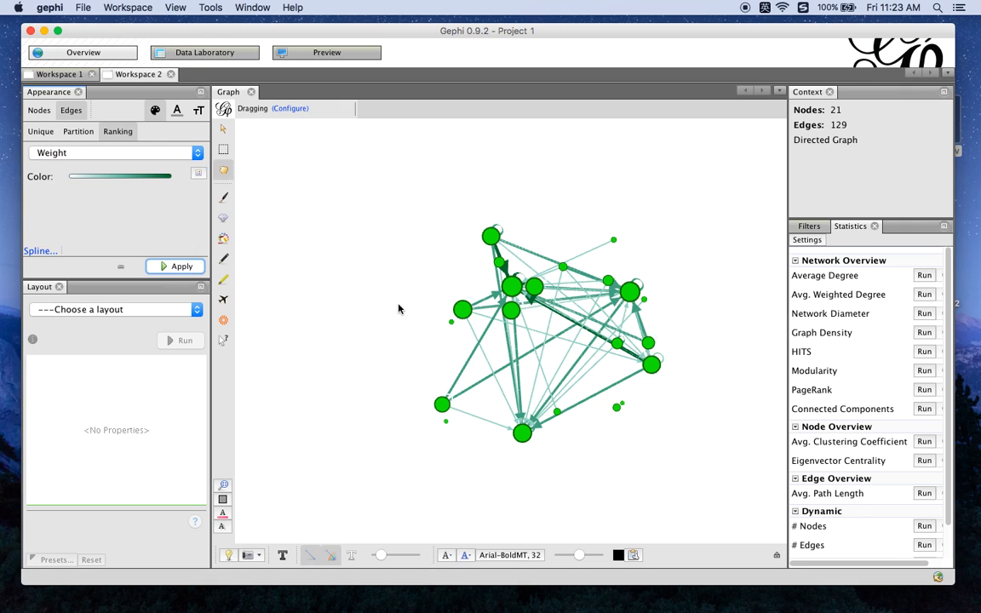
scroll(399, 309, "up", 1)
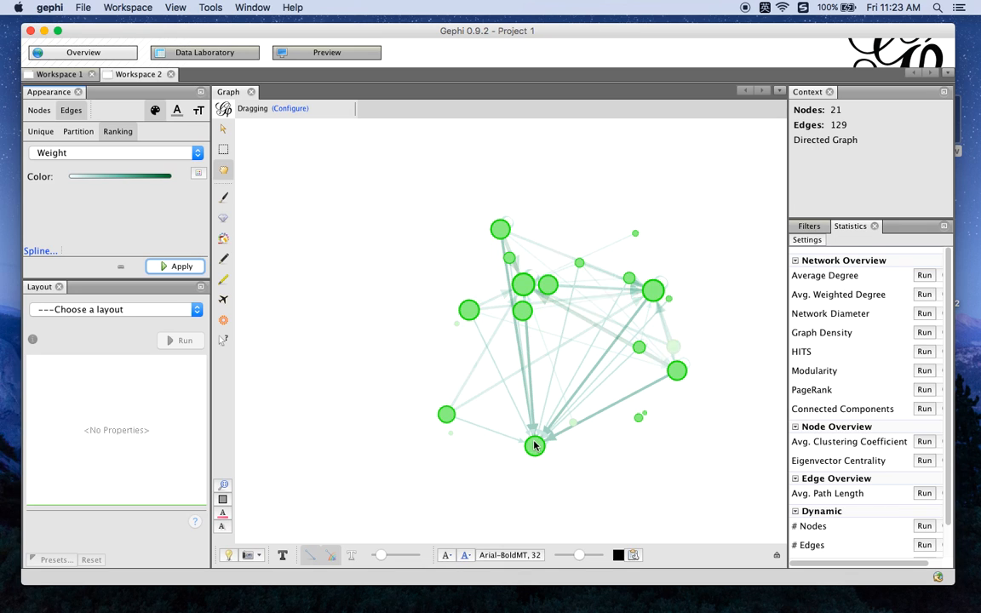
scroll(392, 276, "up", 1)
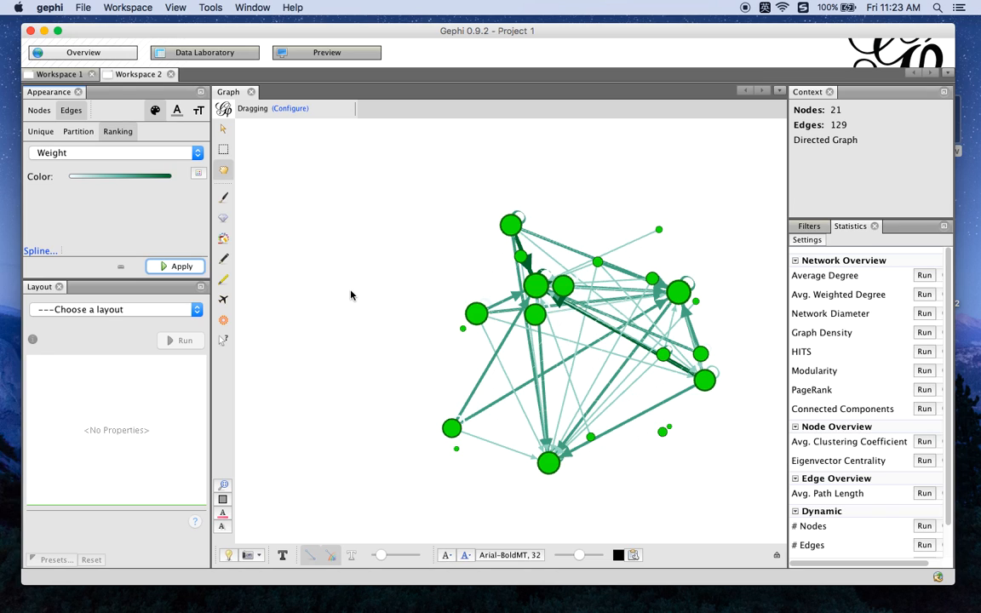
Run the Expansion layout on the graph with a scale factor of 1.2
left_click(98, 311)
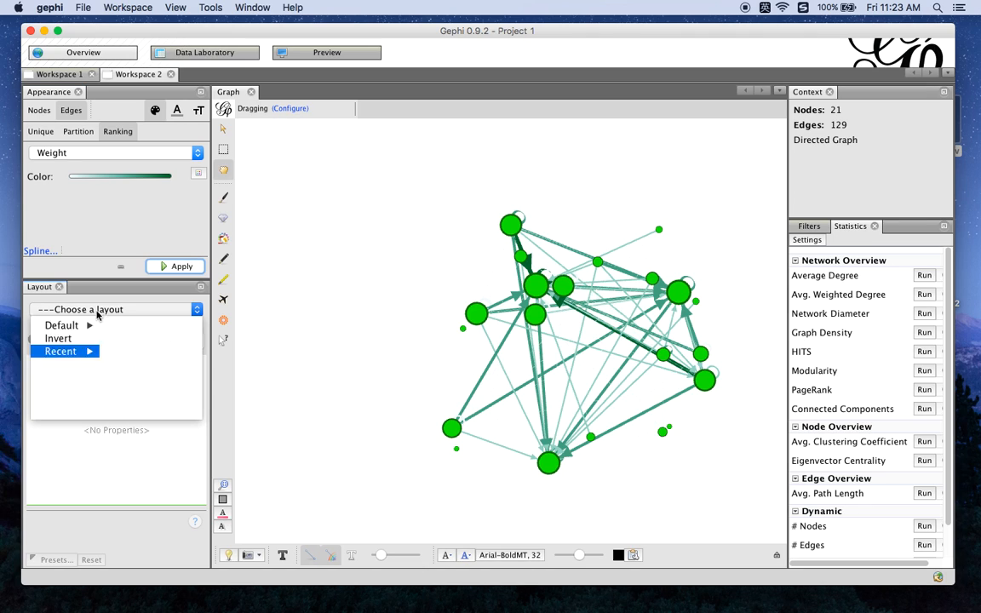
key("Down")
key("Down")
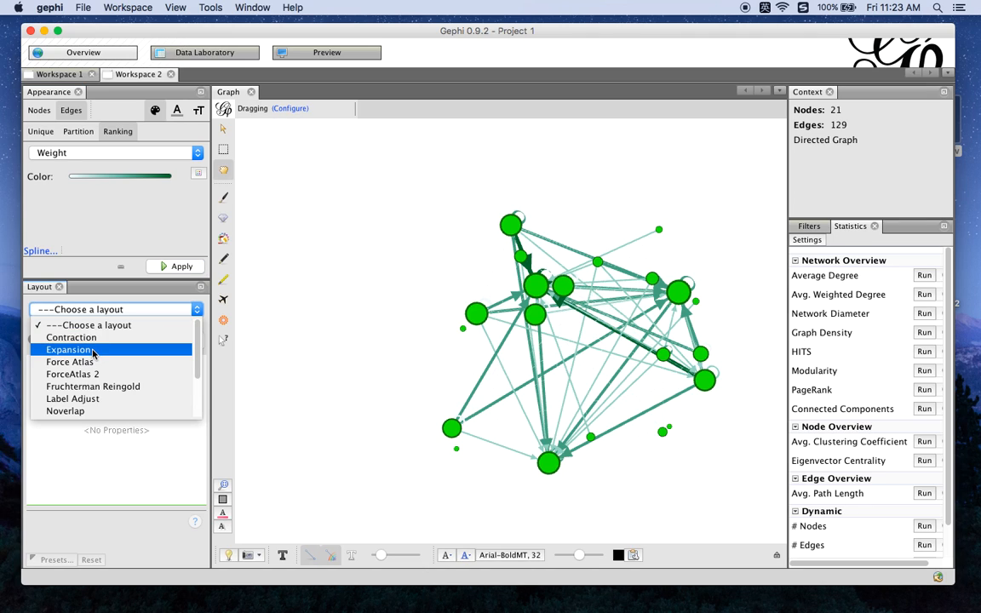
key("Return")
left_click(169, 341)
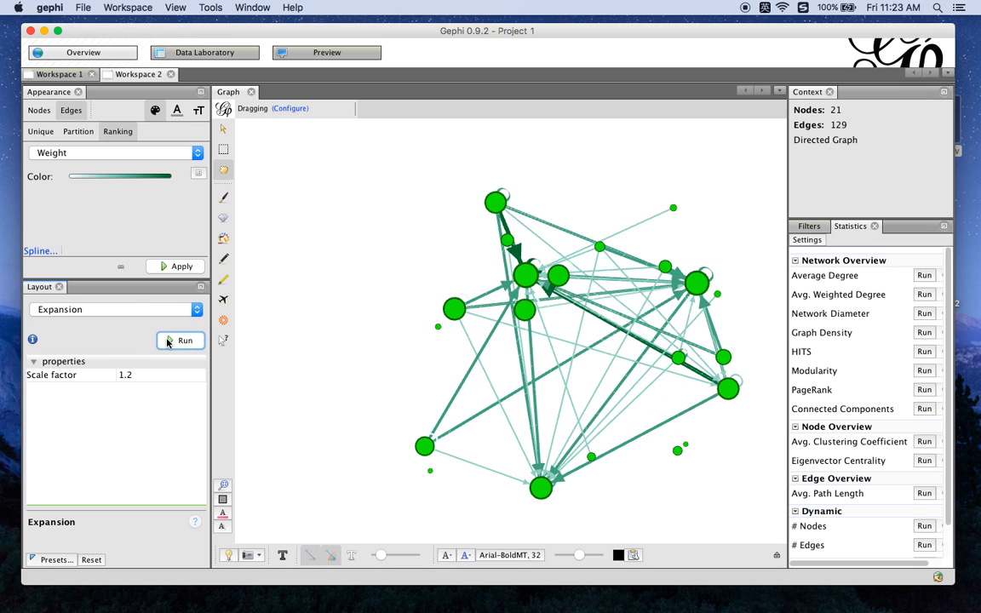
Run the Force Atlas layout on the graph with its default properties, and stop it once the nodes have clustered
left_click(199, 312)
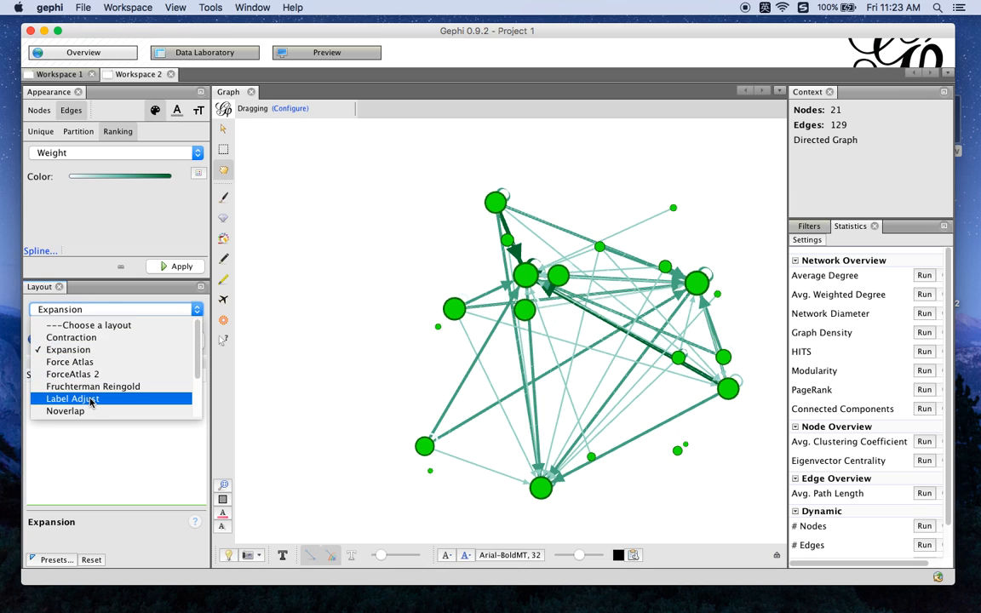
left_click(86, 363)
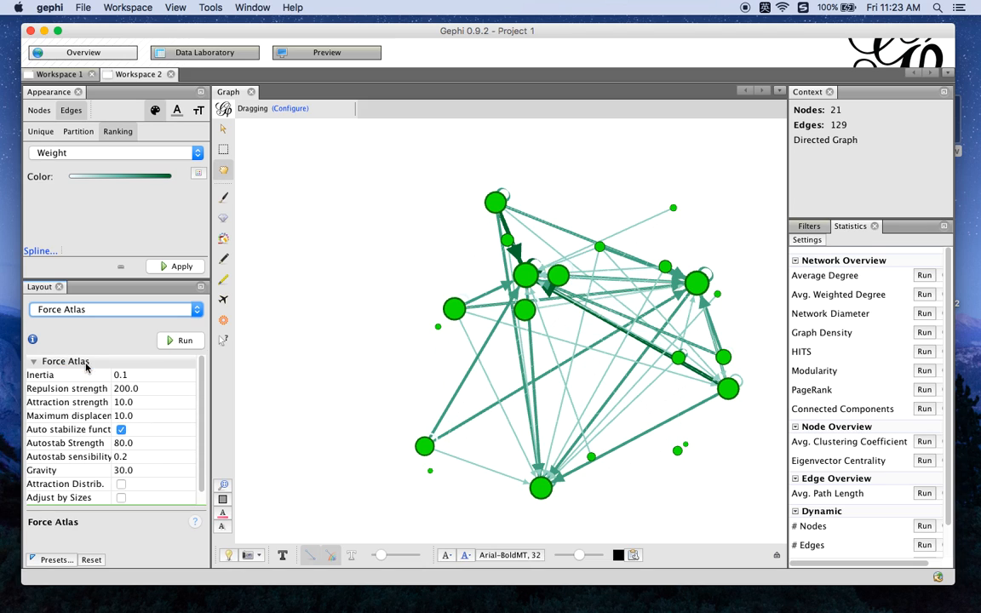
left_click(177, 342)
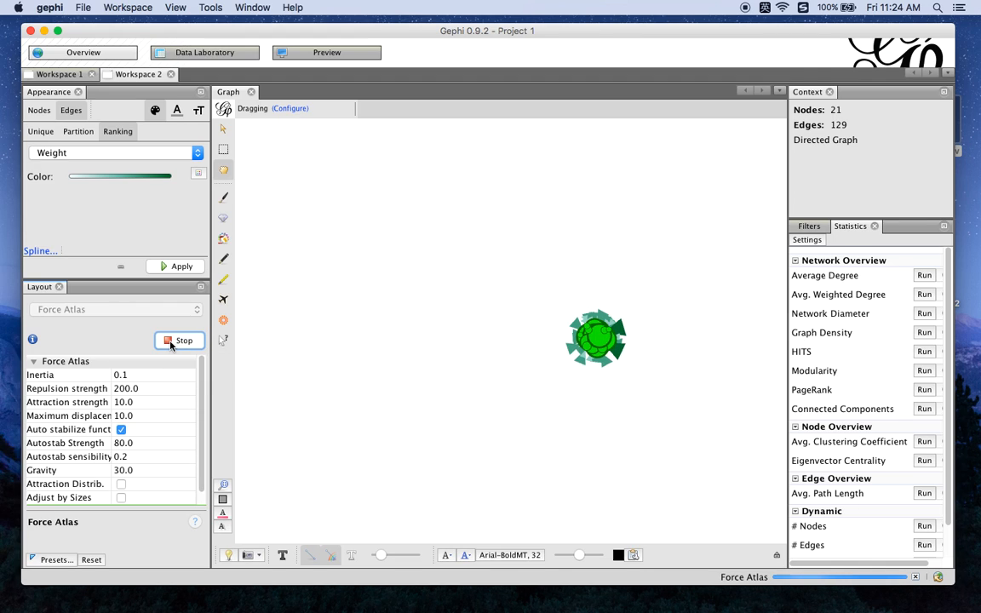
left_click(173, 341)
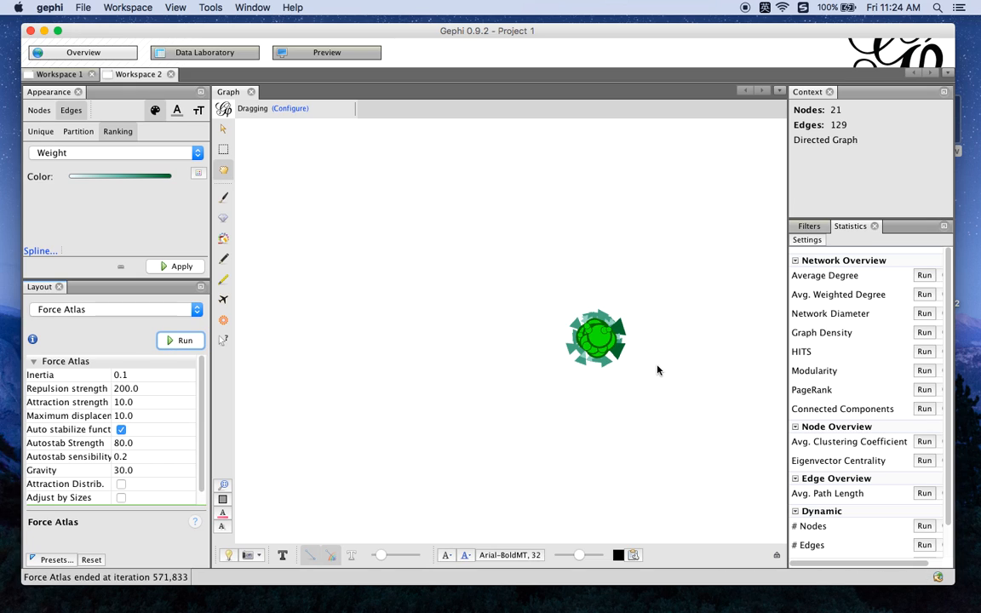
scroll(631, 373, "up", 2)
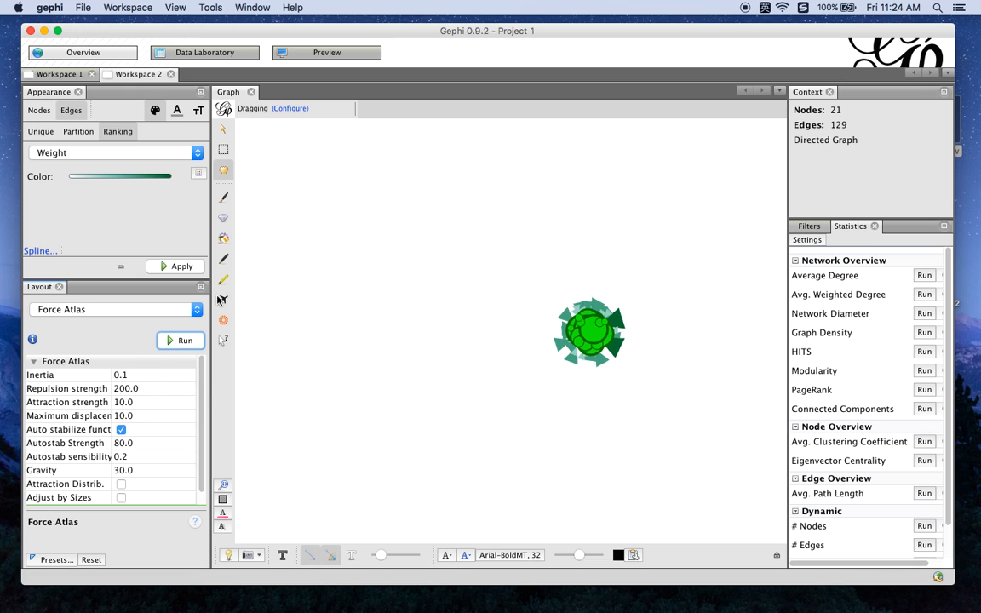
Spread the overlapping nodes with the Noverlap layout, using speed 3.0, ratio 1.2 and margin 5.0
left_click(197, 310)
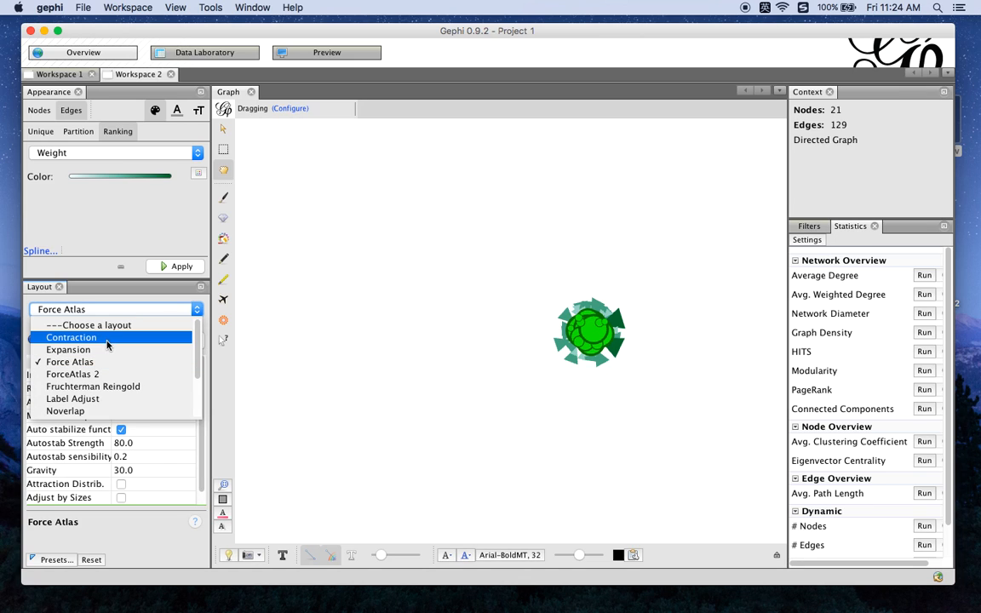
left_click(103, 410)
left_click(181, 341)
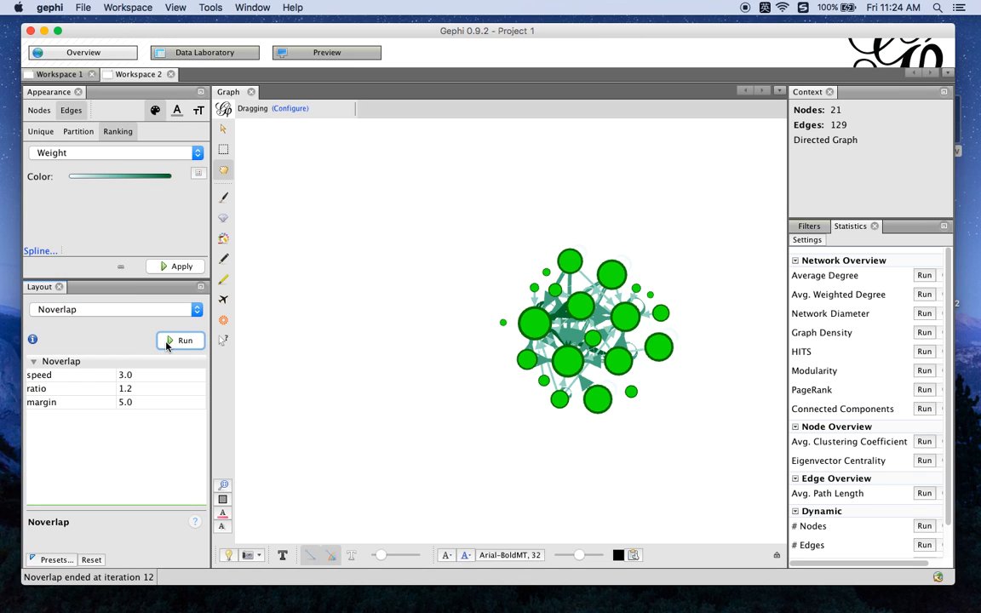
scroll(385, 328, "up", 1)
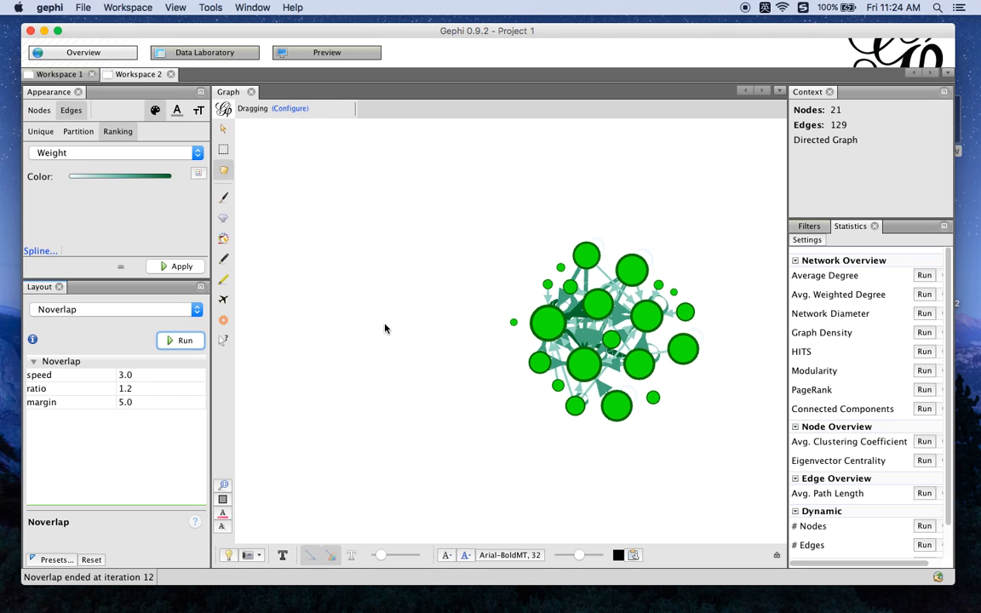
Run the Random Layout on the graph with a space size of 50.0
left_click(195, 311)
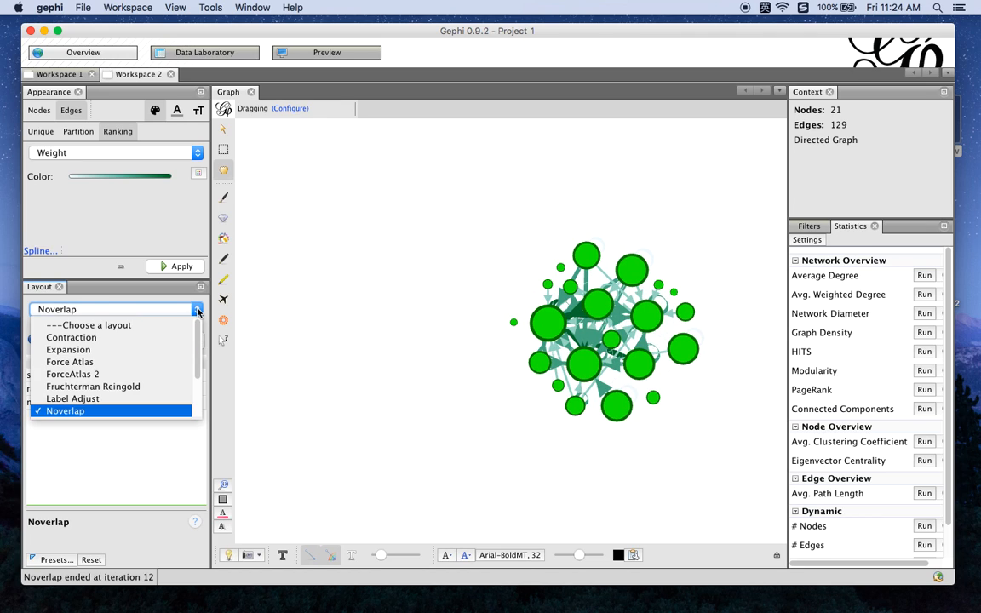
scroll(119, 362, "down", 2)
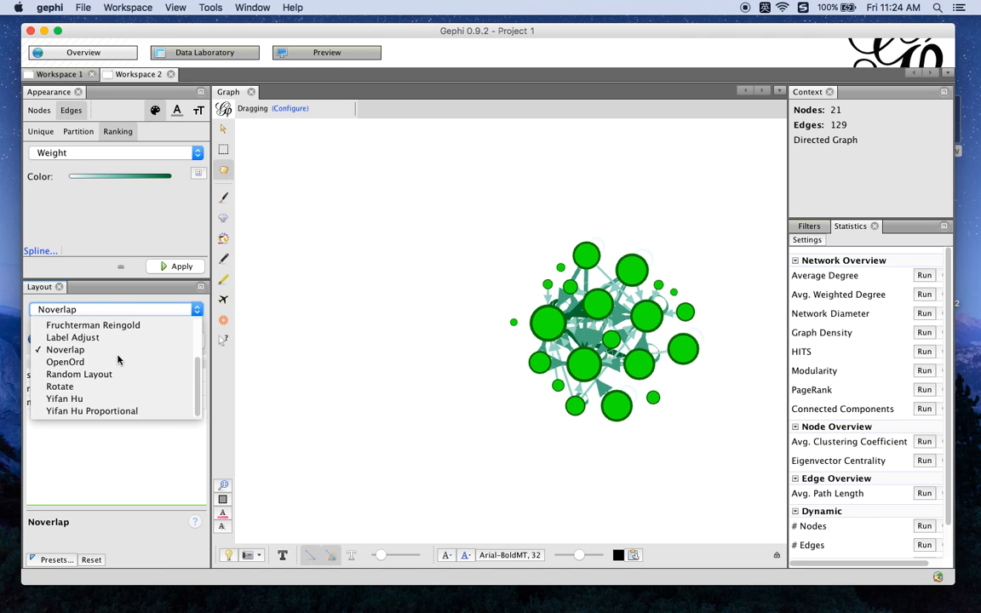
left_click(94, 375)
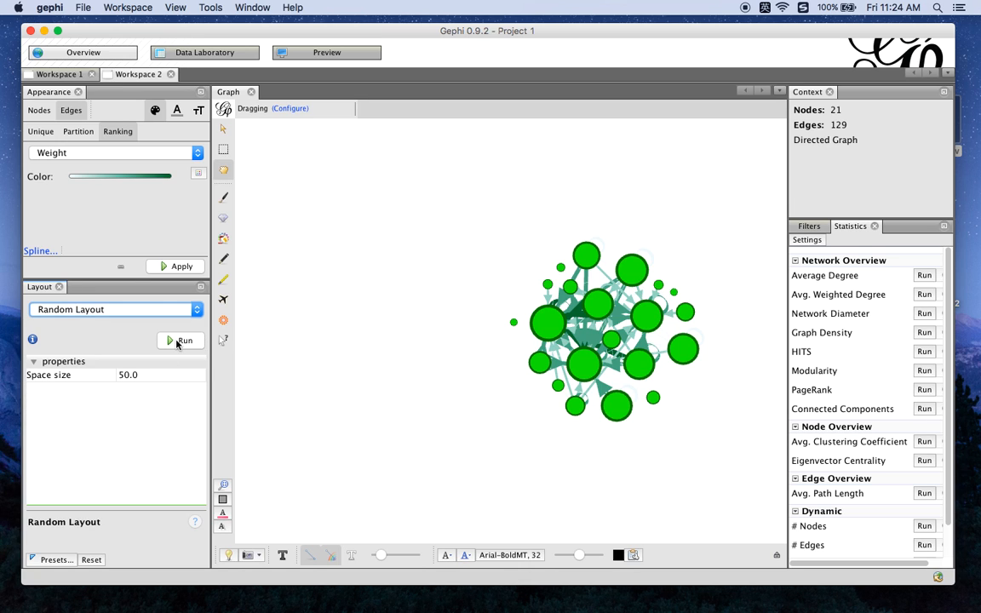
left_click(177, 341)
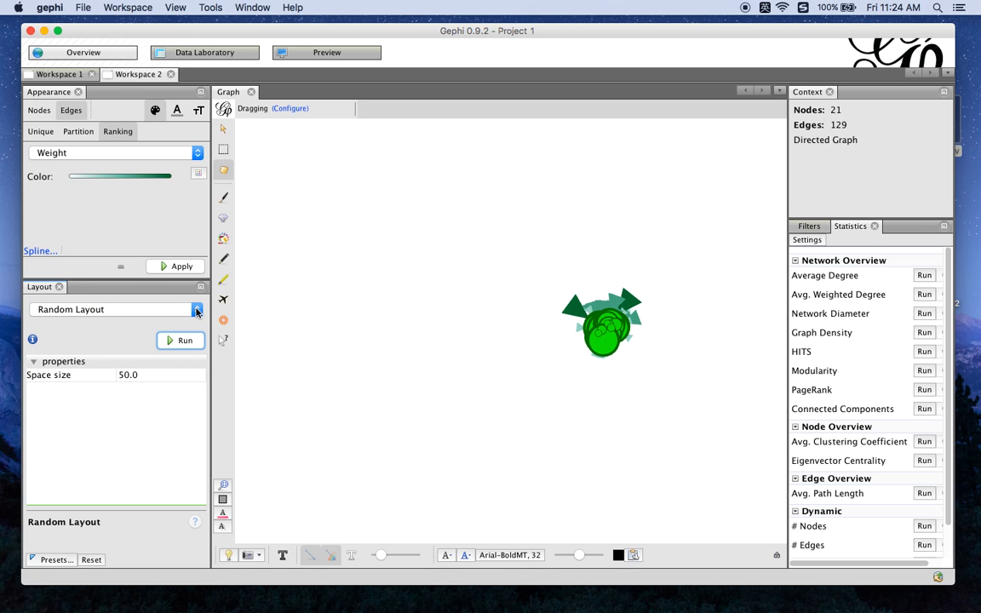
Run the Fruchterman Reingold layout with area 10000.0, gravity 10.0 and speed 1.0
left_click(155, 309)
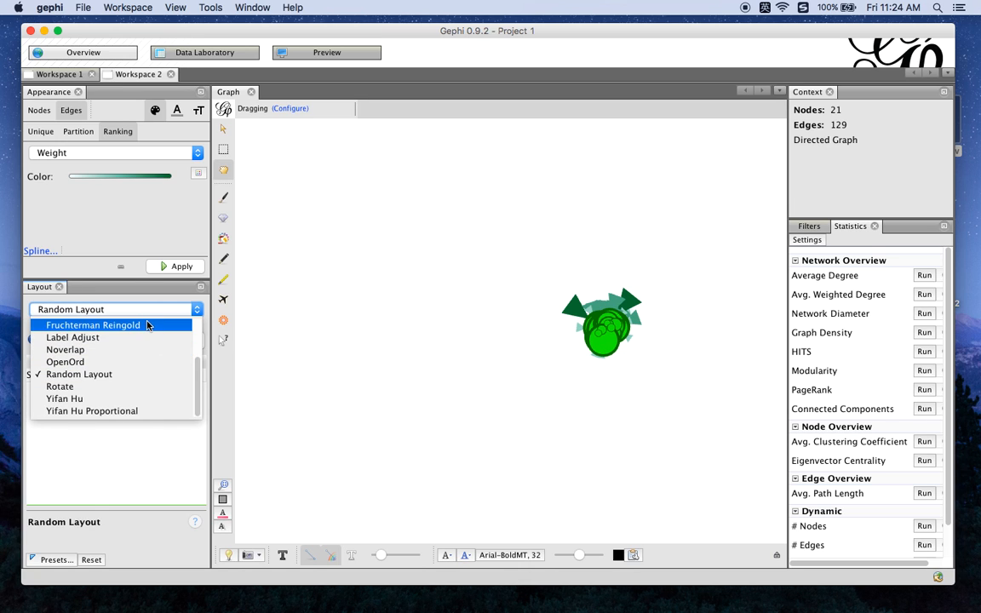
left_click(145, 324)
left_click(180, 340)
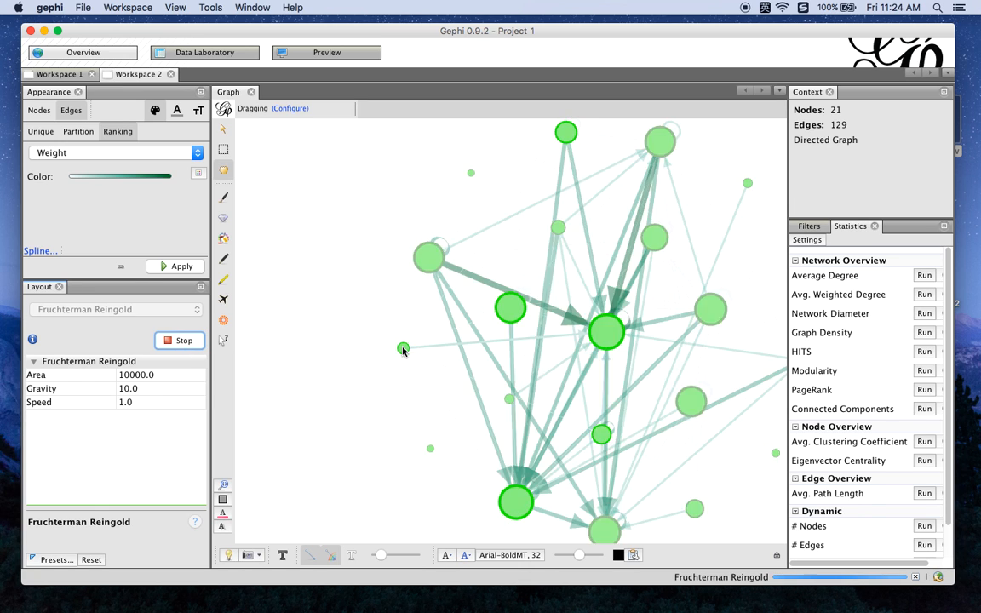